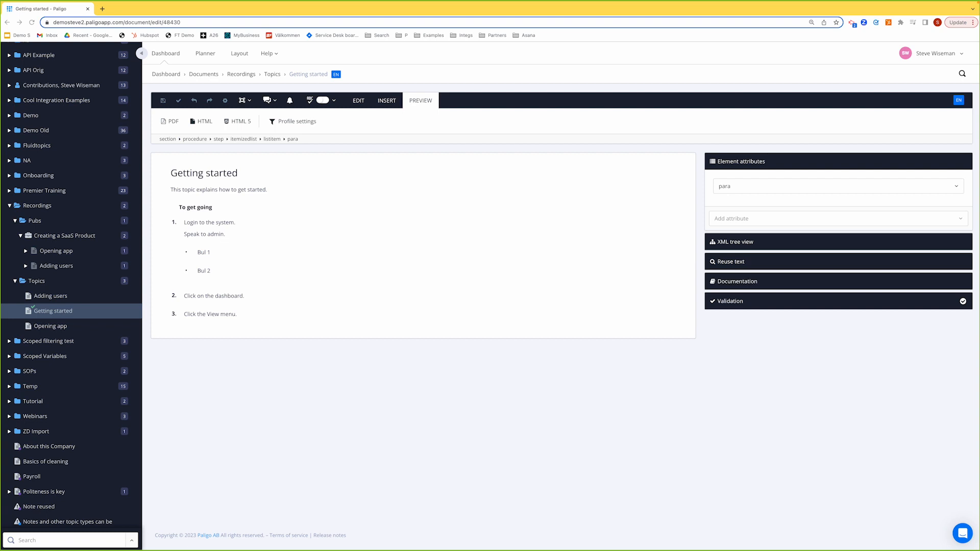
- Insert a figure with title beneath the "Click on the dashboard." paragraph in step 2, using the car-2378419_-1280.jpg car interior image
{"action": "left_click", "coordinate": [200, 296]}
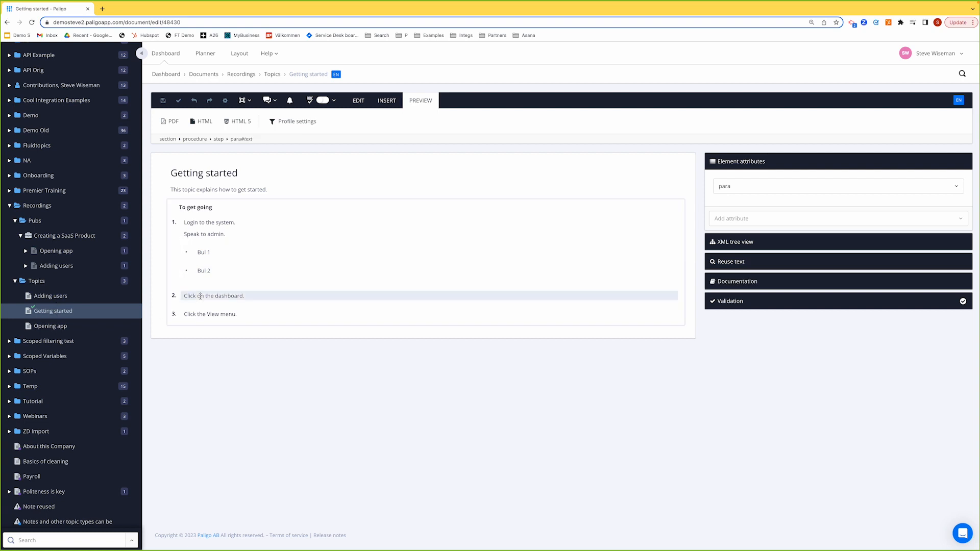
{"action": "left_click", "coordinate": [182, 302]}
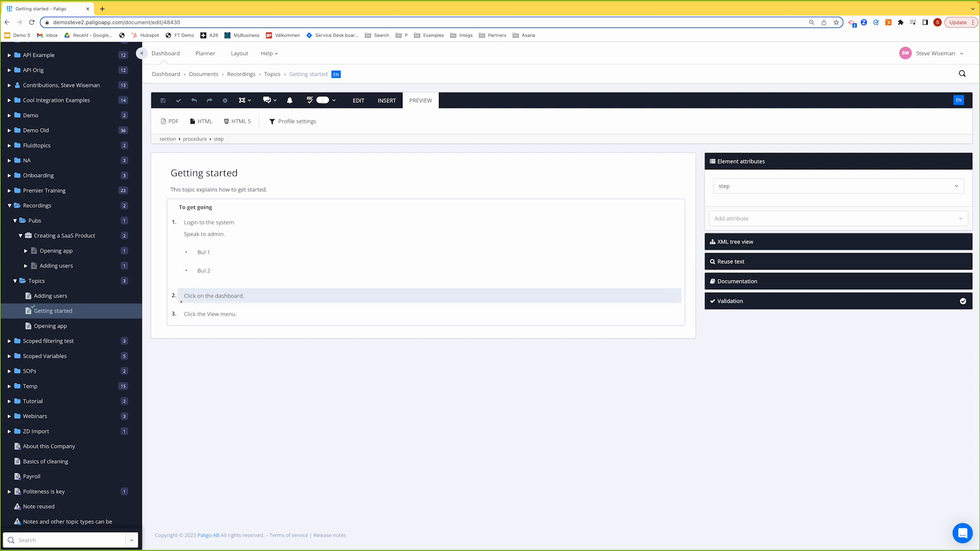
{"action": "left_click", "coordinate": [387, 101]}
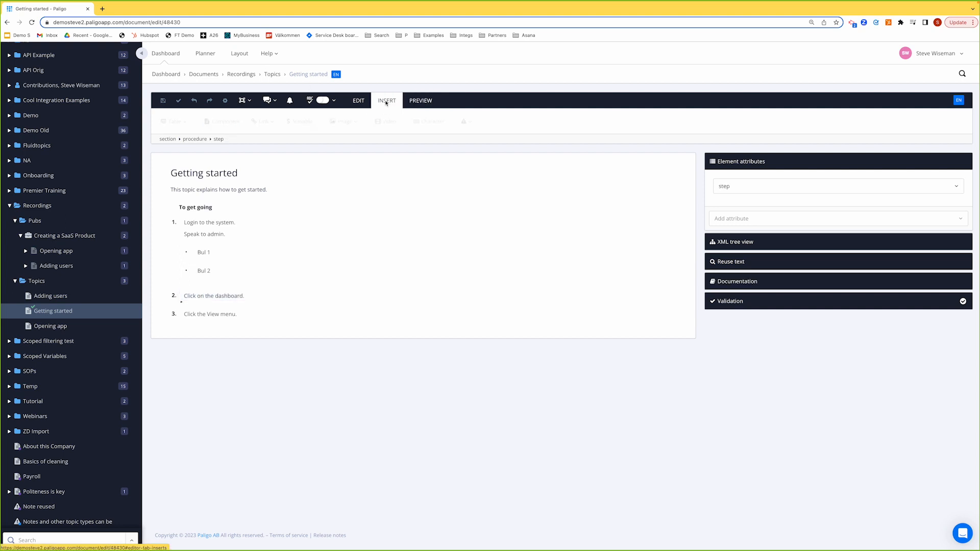
{"action": "left_click", "coordinate": [357, 122]}
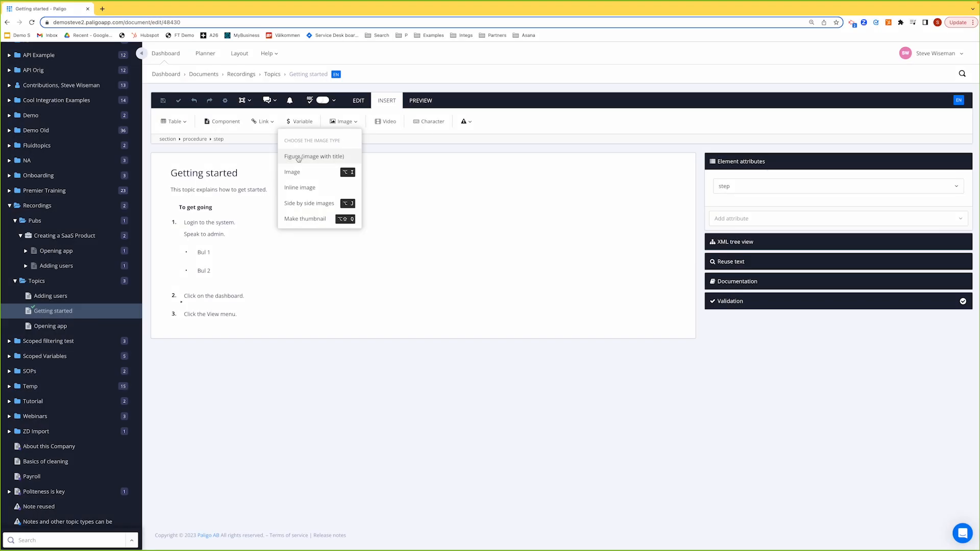
{"action": "left_click", "coordinate": [299, 157]}
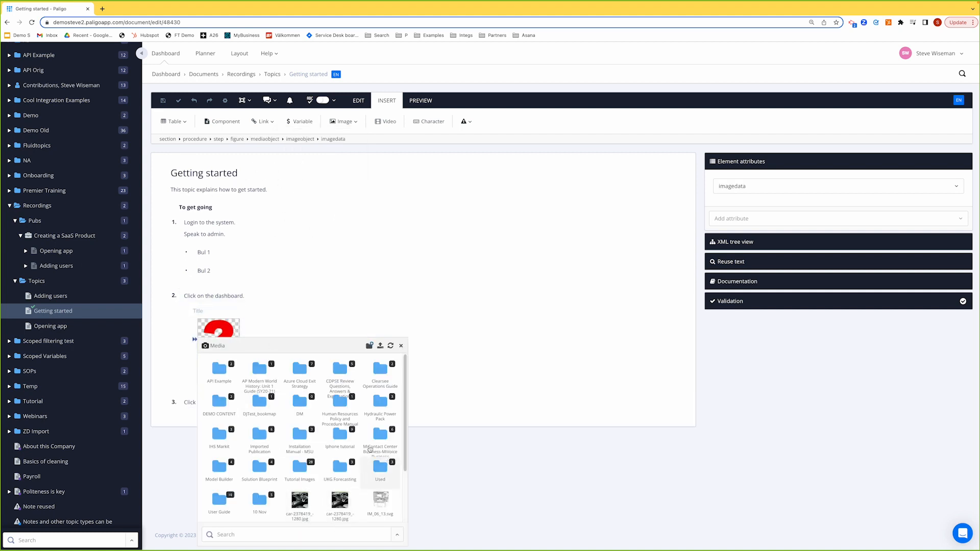
{"action": "left_click", "coordinate": [380, 347]}
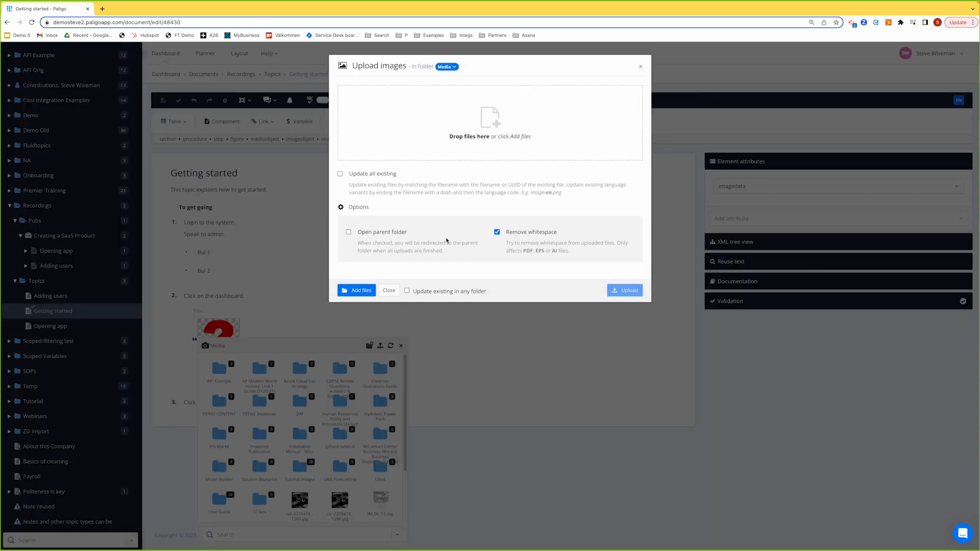
{"action": "left_click", "coordinate": [641, 67]}
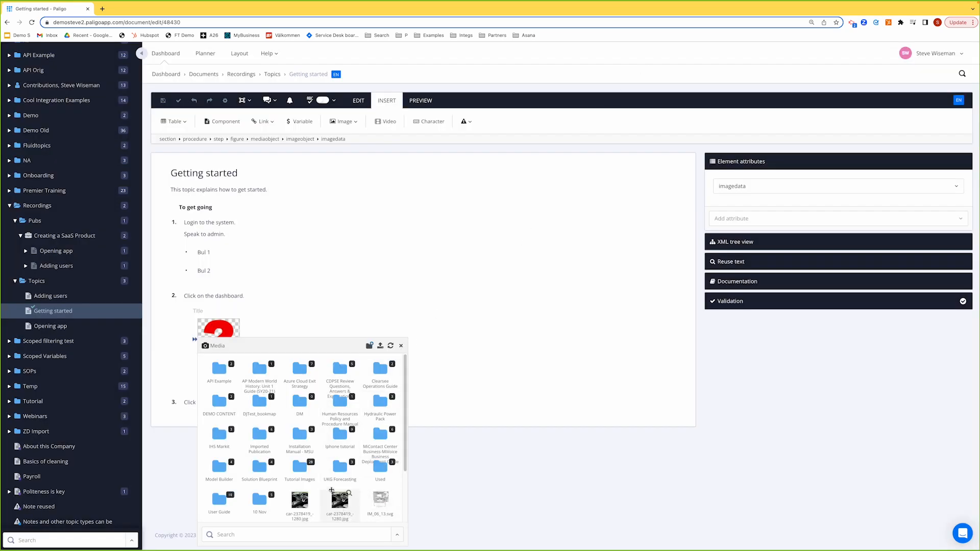
{"action": "left_click", "coordinate": [238, 536]}
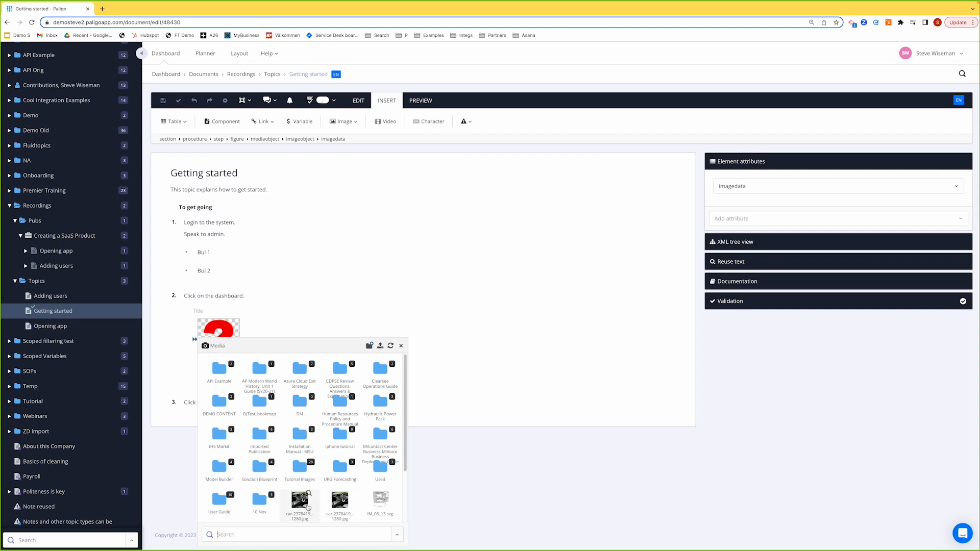
{"action": "left_click", "coordinate": [300, 505]}
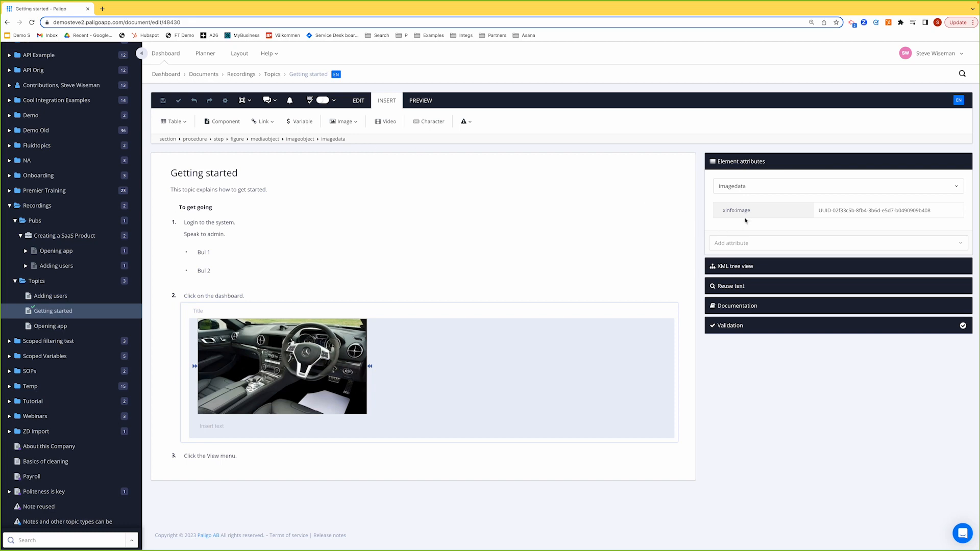
- Add a width attribute of 30% to the car image's imagedata element
{"action": "mouse_move", "coordinate": [745, 213]}
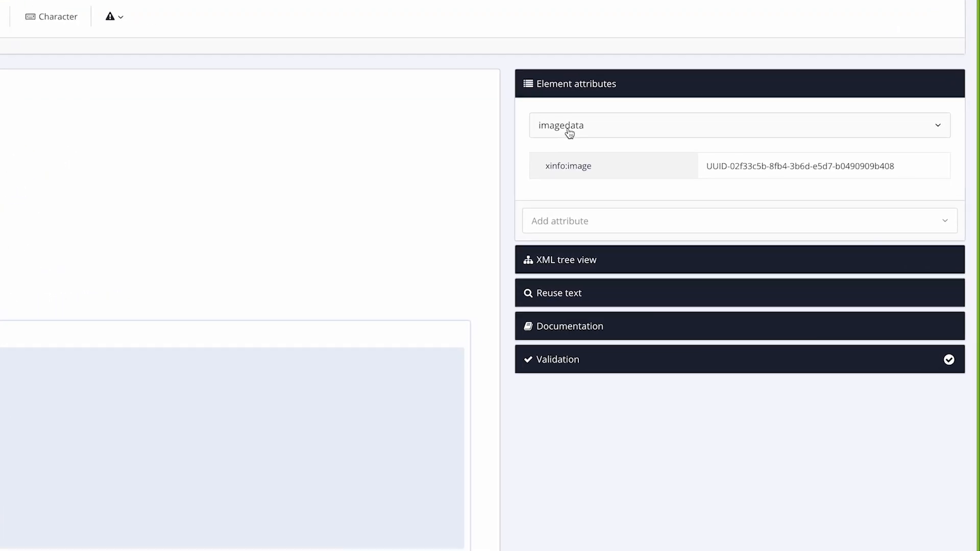
{"action": "left_click", "coordinate": [736, 188]}
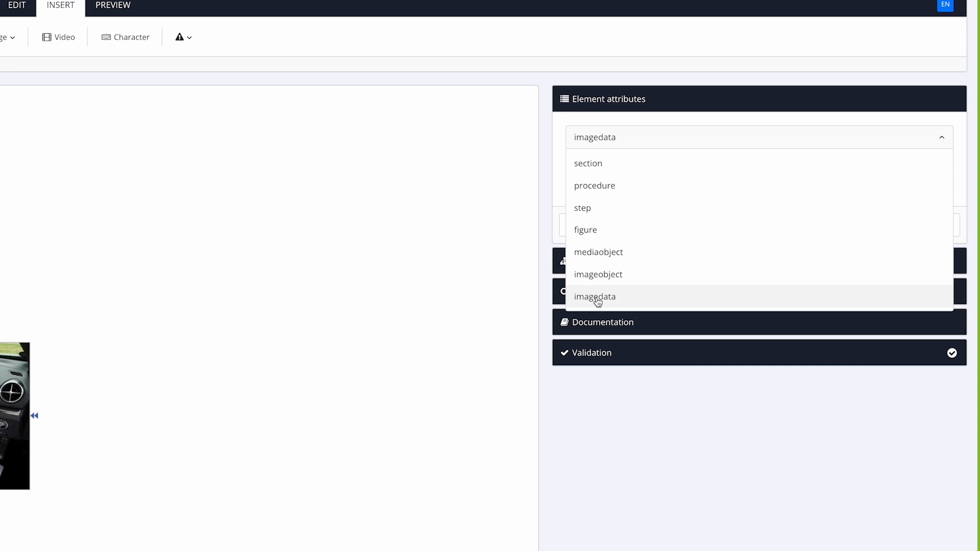
{"action": "left_click", "coordinate": [691, 292]}
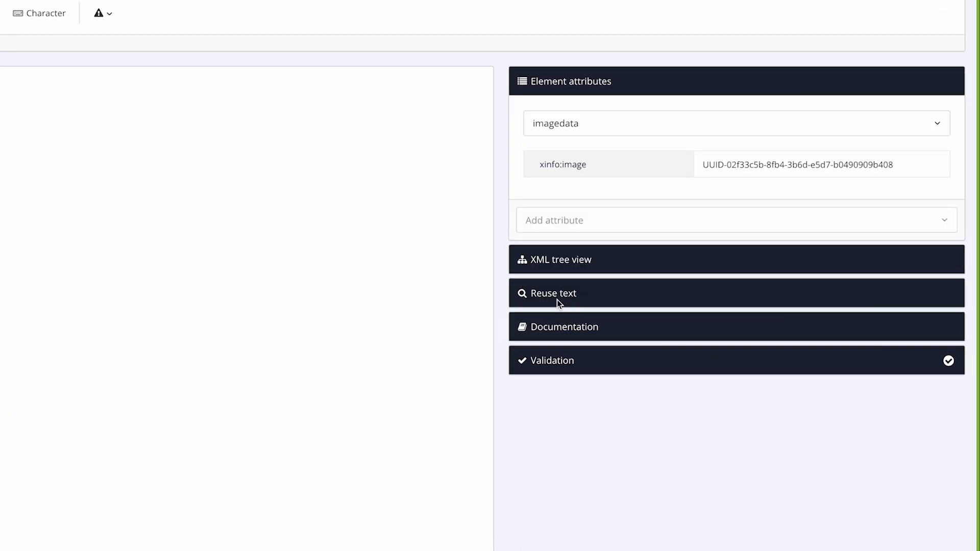
{"action": "left_click", "coordinate": [559, 223]}
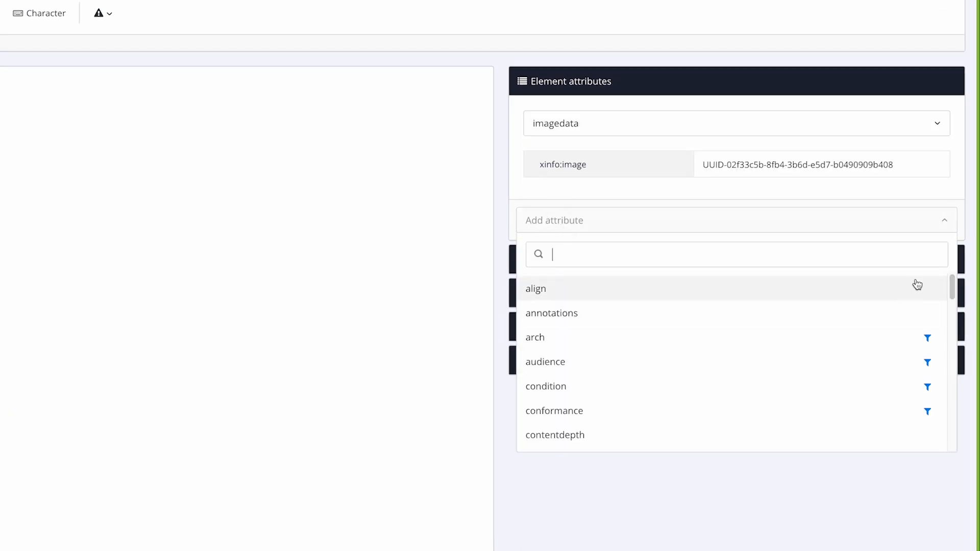
{"action": "mouse_move", "coordinate": [951, 281]}
{"action": "left_mouse_down"}
{"action": "mouse_move", "coordinate": [950, 310]}
{"action": "mouse_move", "coordinate": [952, 278]}
{"action": "left_mouse_up"}
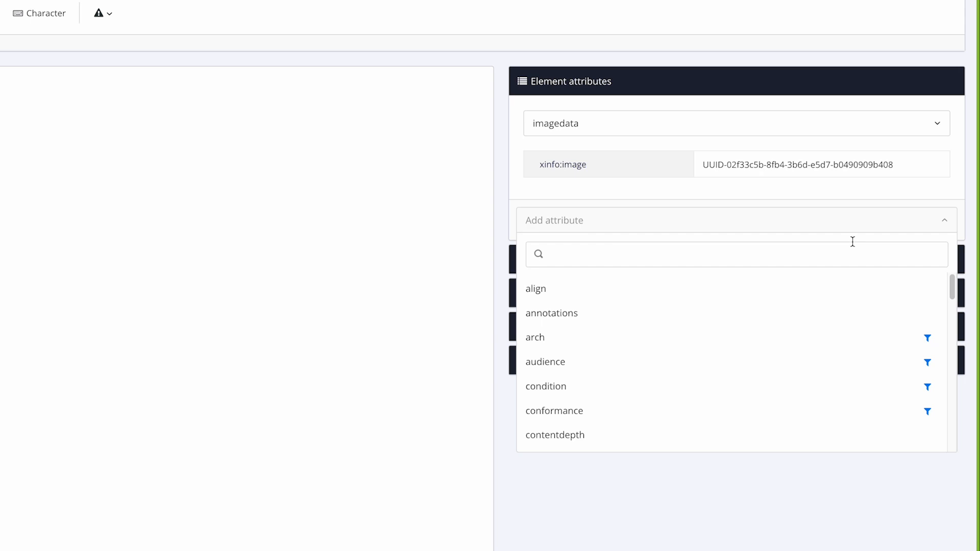
{"action": "type", "text": "wid"}
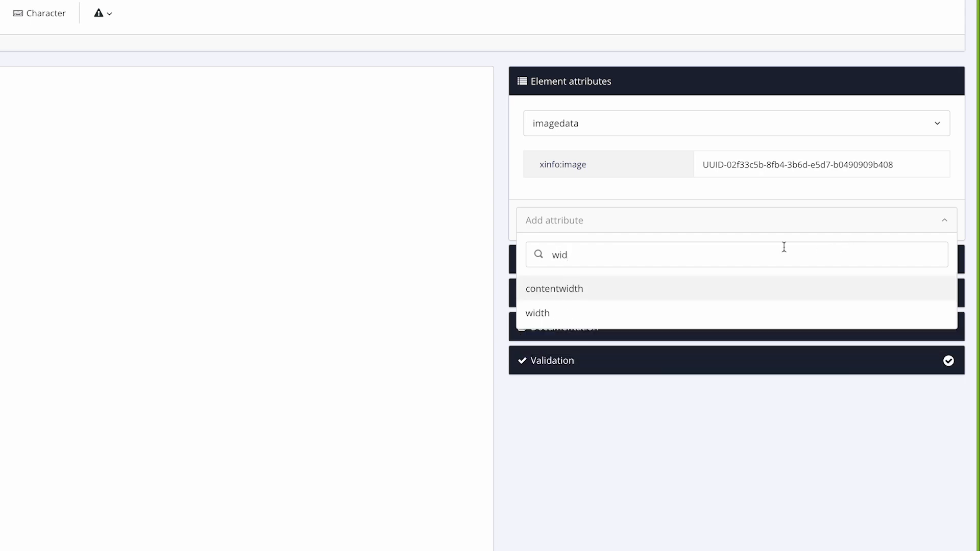
{"action": "left_click", "coordinate": [562, 317]}
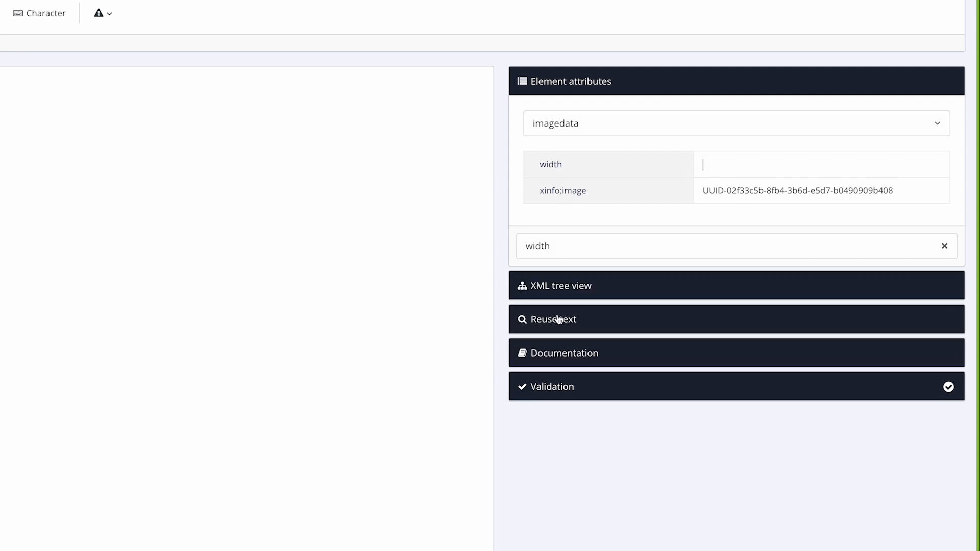
{"action": "type", "text": "30%"}
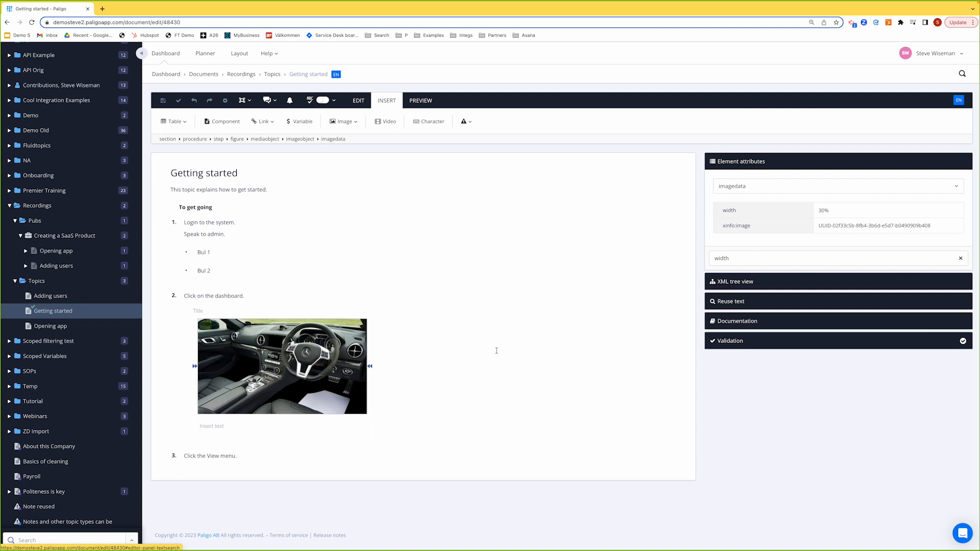
- Enter "Figure" as the car image's title and delete the empty caption element beneath the image
{"action": "left_click", "coordinate": [215, 311]}
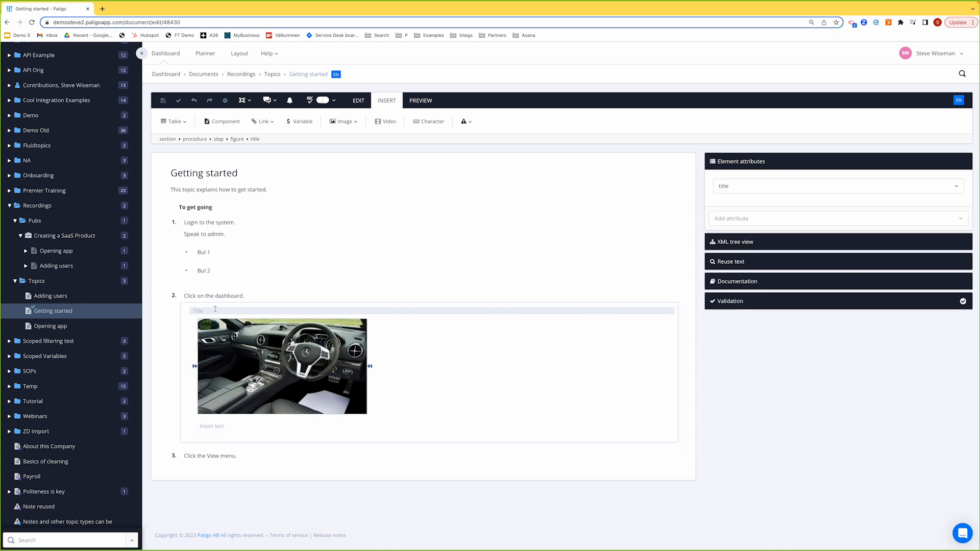
{"action": "type", "text": "Figure"}
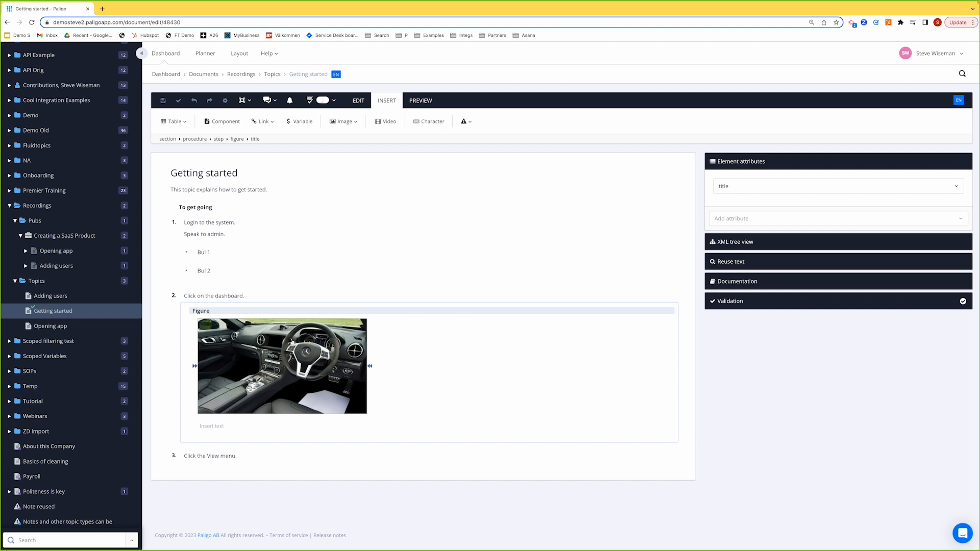
{"action": "left_click", "coordinate": [208, 427]}
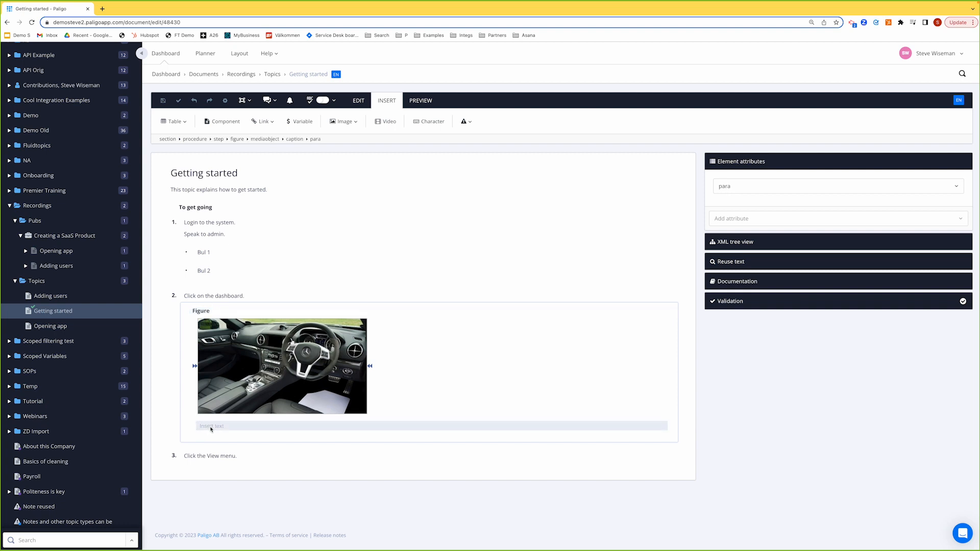
{"action": "left_click", "coordinate": [294, 140]}
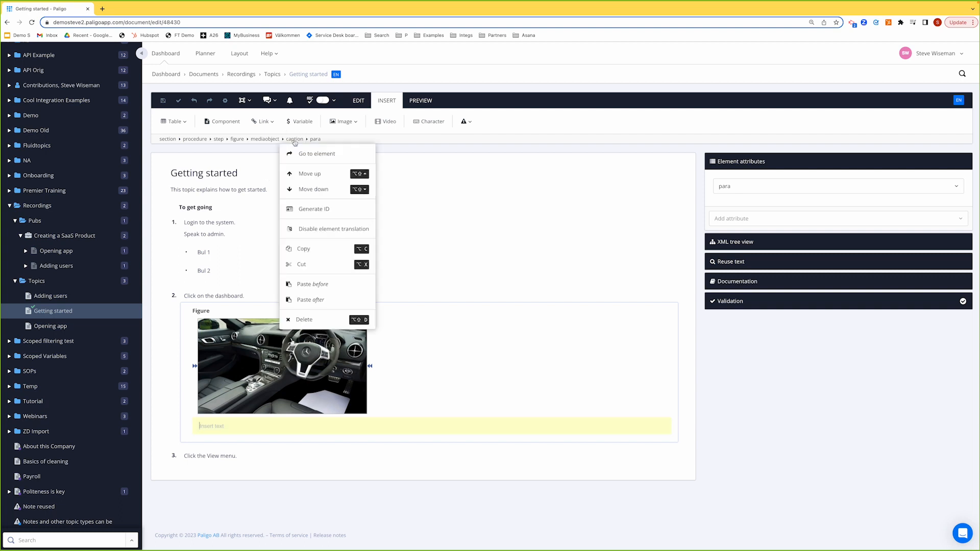
{"action": "left_click", "coordinate": [303, 319]}
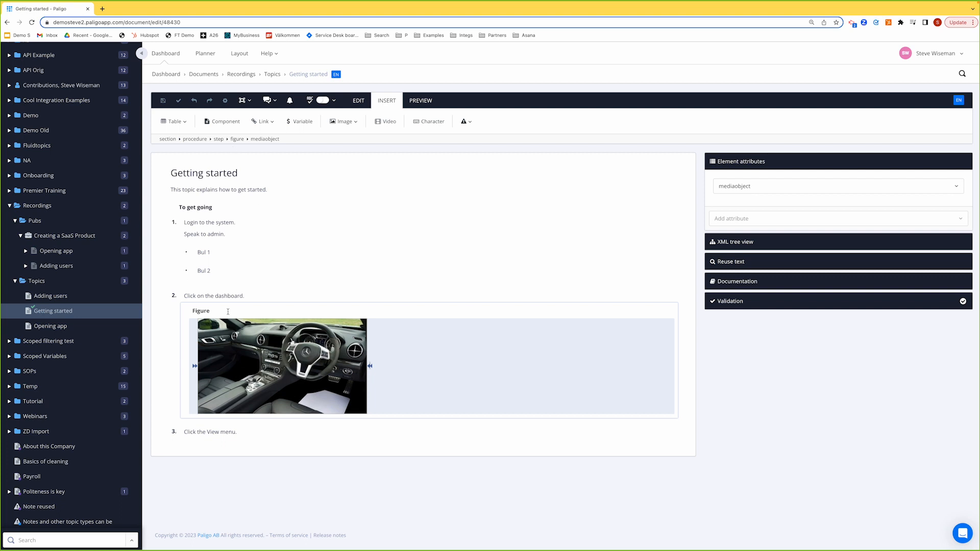
- Toggle off the title of the car image figure and save the topic
{"action": "left_click", "coordinate": [201, 310]}
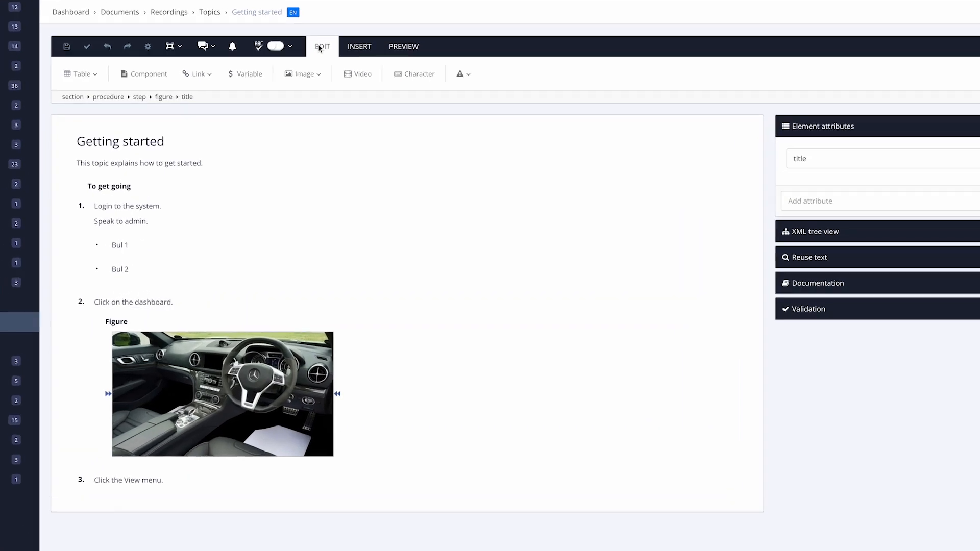
{"action": "left_click", "coordinate": [358, 101]}
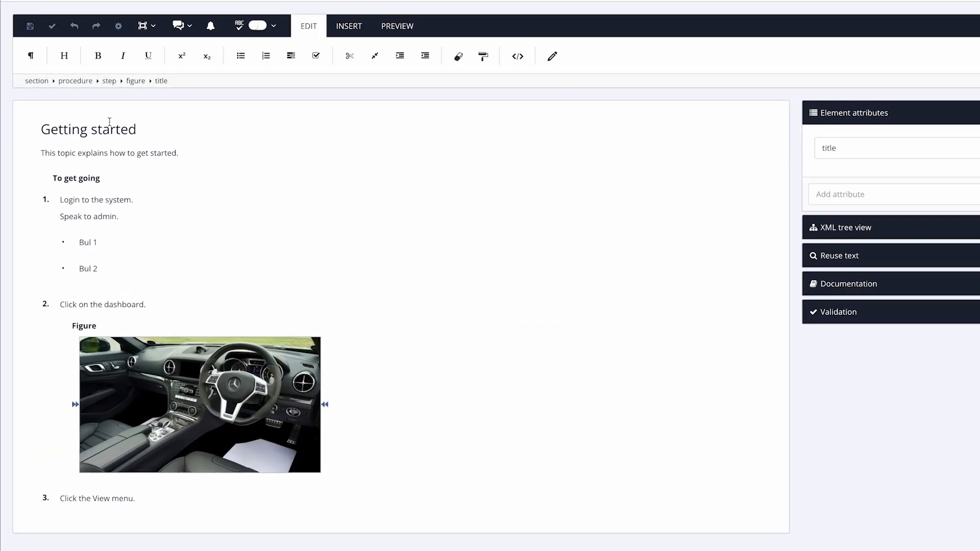
{"action": "left_click", "coordinate": [64, 57]}
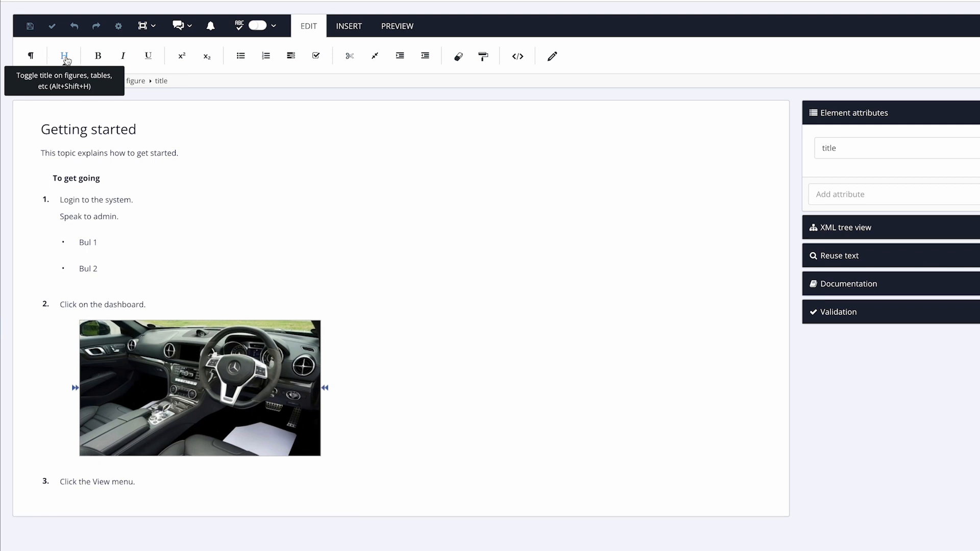
{"action": "left_click", "coordinate": [122, 330]}
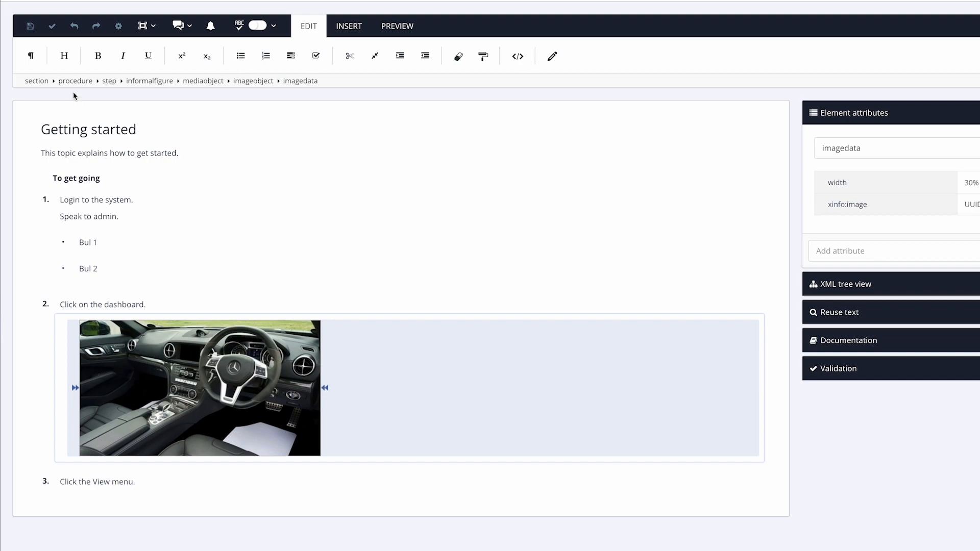
{"action": "left_click", "coordinate": [30, 27]}
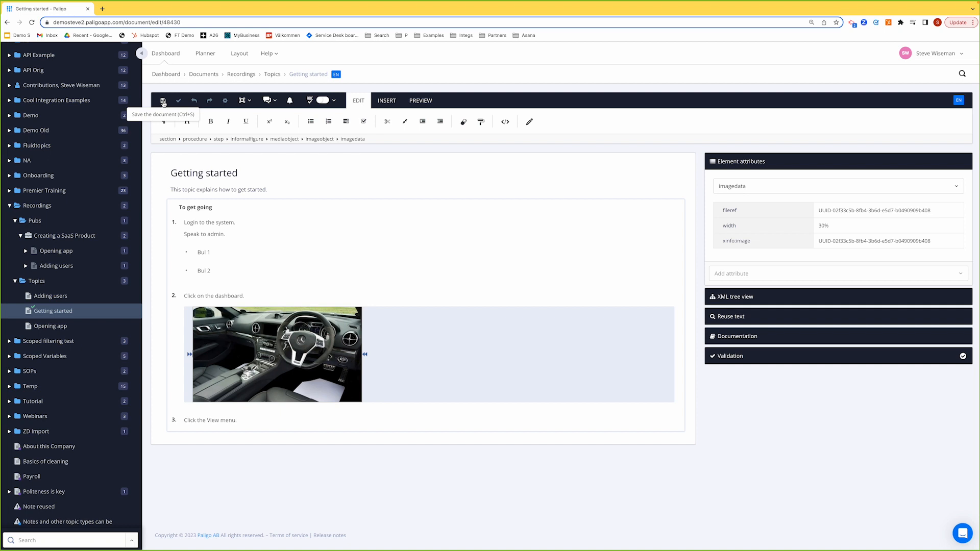
{"action": "left_click", "coordinate": [163, 102]}
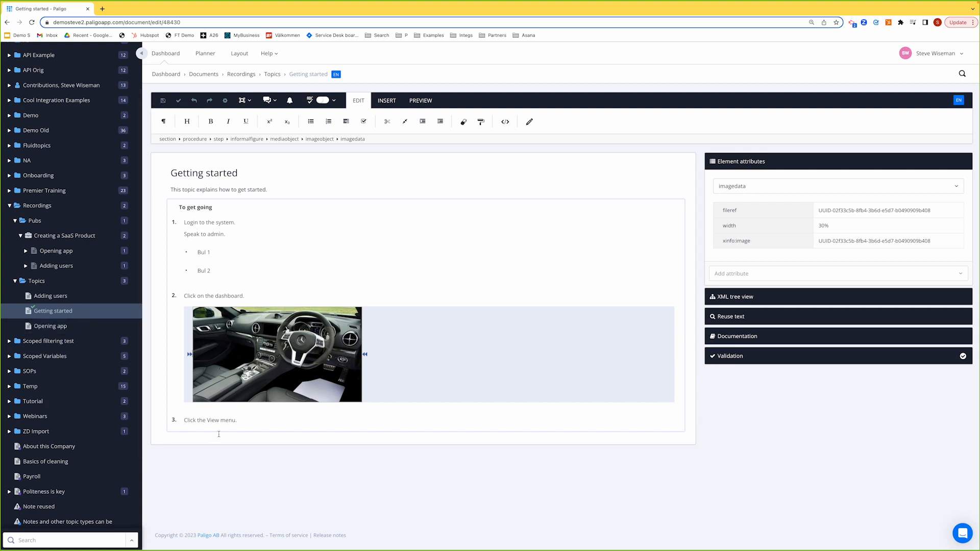
- Insert filtericon.png from the Tutorial Images folder as an inline image after "Click the View menu" in step 3, preceded by a space
{"action": "left_click", "coordinate": [235, 421]}
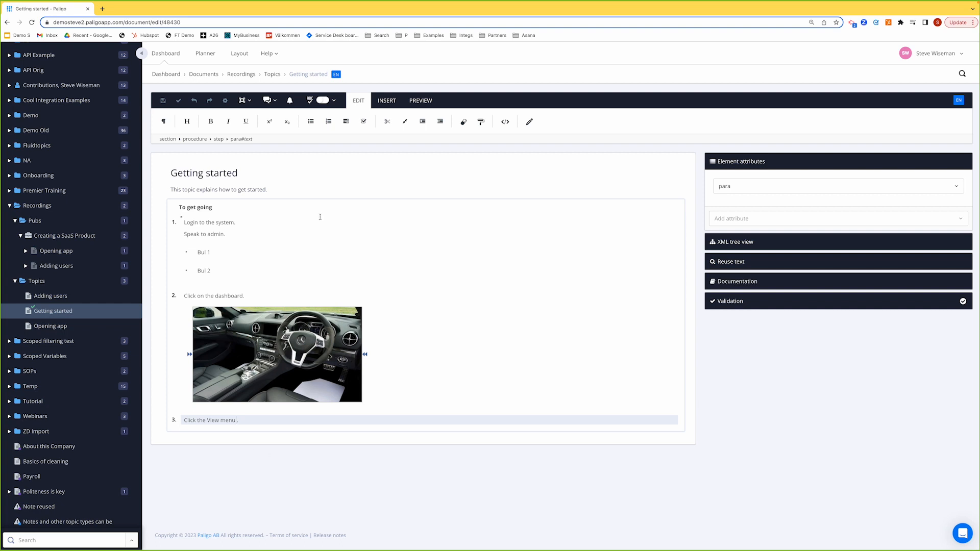
{"action": "left_click", "coordinate": [391, 102]}
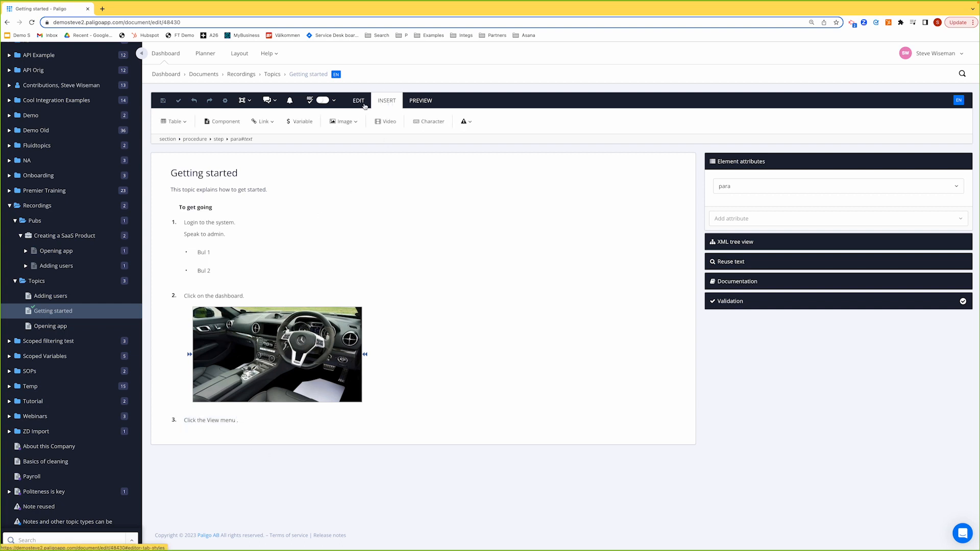
{"action": "left_click", "coordinate": [344, 121]}
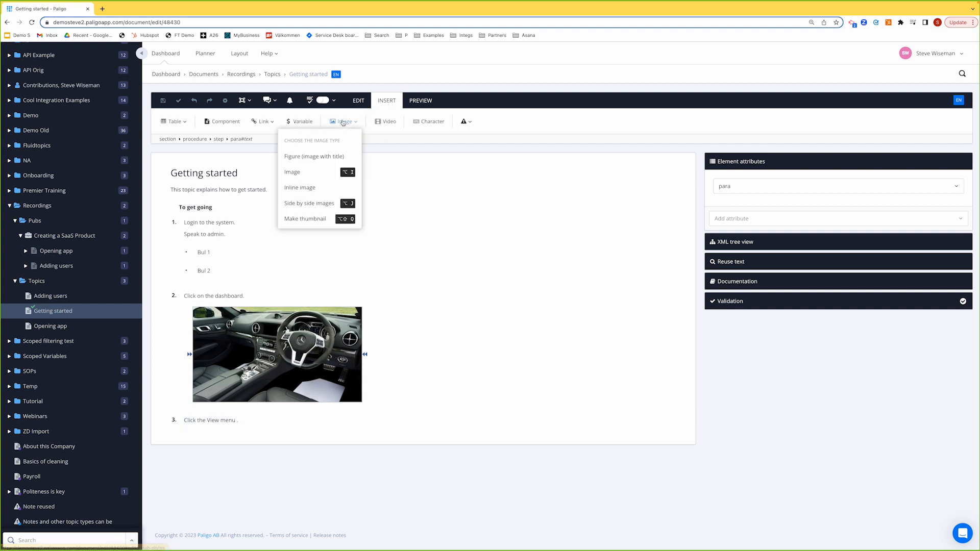
{"action": "left_click", "coordinate": [308, 188]}
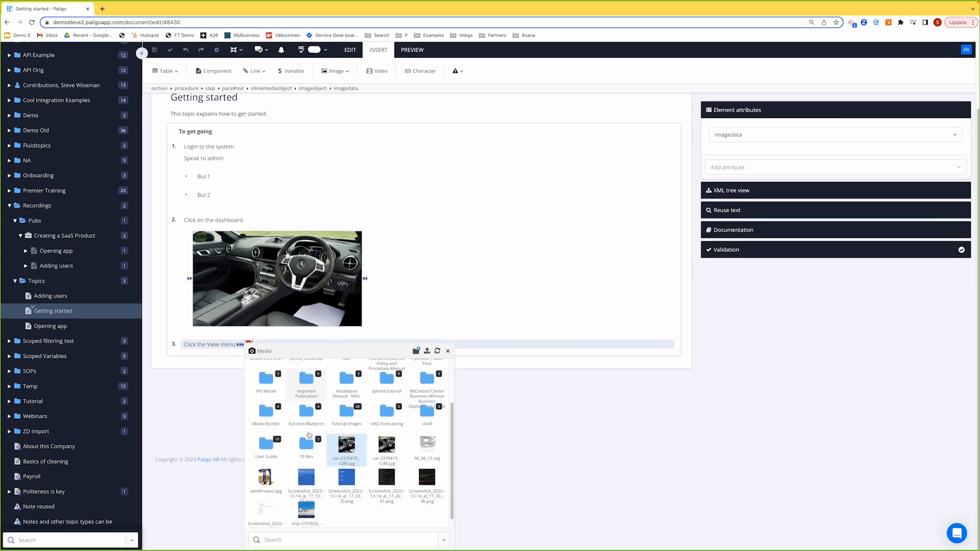
{"action": "scroll", "coordinate": [309, 435], "scroll_direction": "down", "scroll_amount": 1}
{"action": "left_click", "coordinate": [343, 401]}
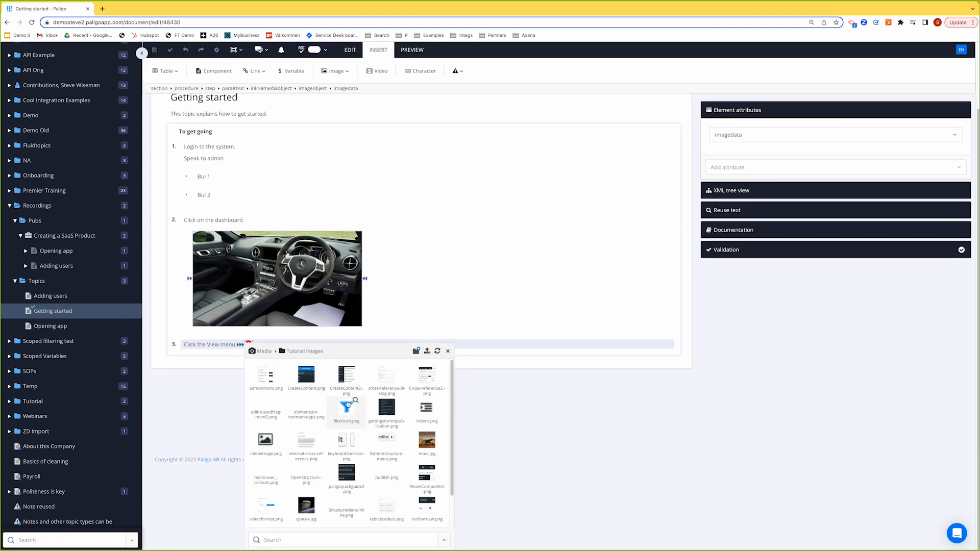
{"action": "left_click", "coordinate": [347, 409]}
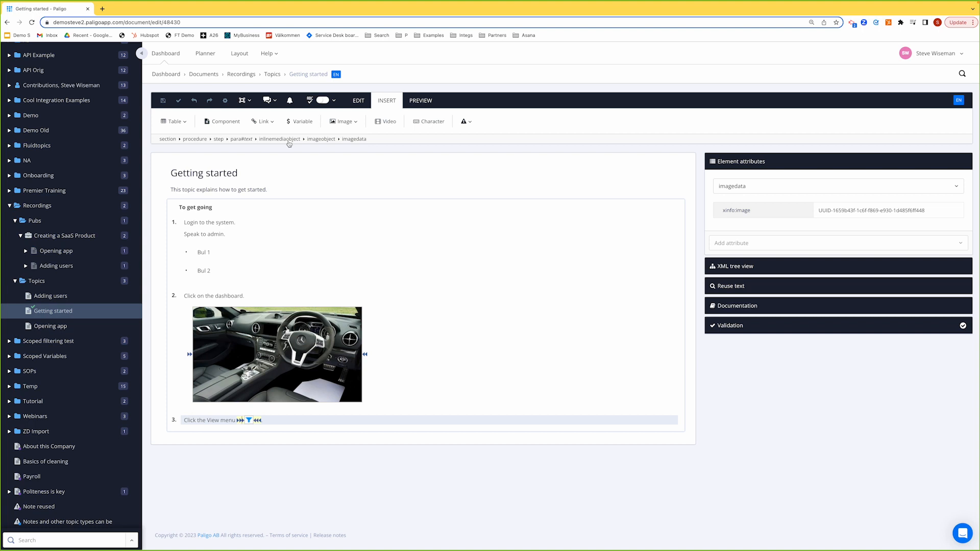
- Preview the Getting started topic as HTML5 with the car image enlarged, and look through the Images page of the Paligo documentation
{"action": "left_click", "coordinate": [420, 100]}
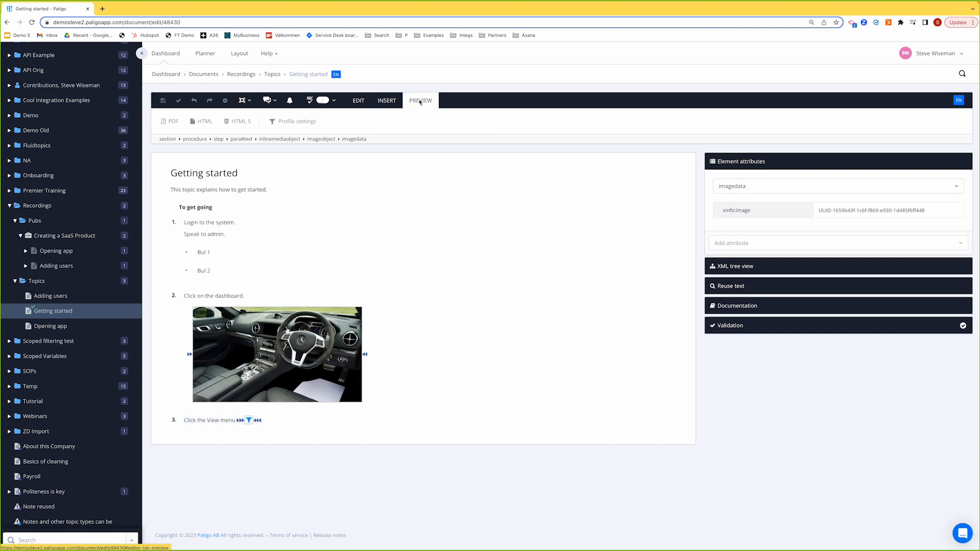
{"action": "left_click", "coordinate": [239, 123]}
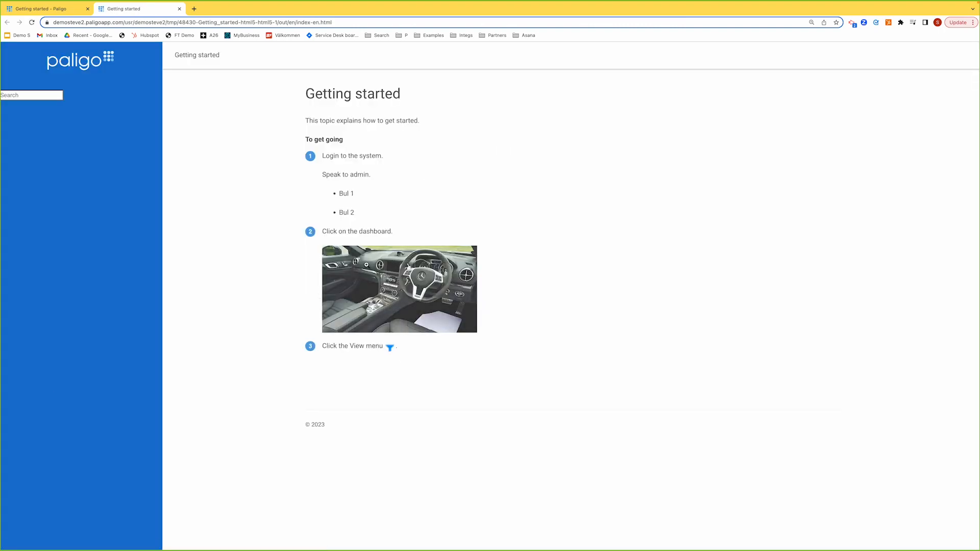
{"action": "left_click", "coordinate": [366, 265]}
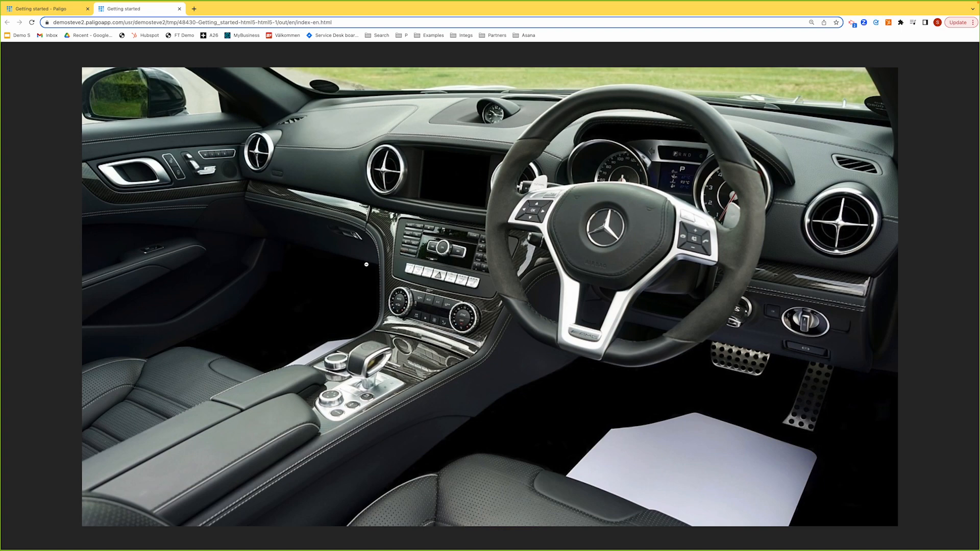
{"action": "left_click", "coordinate": [366, 264]}
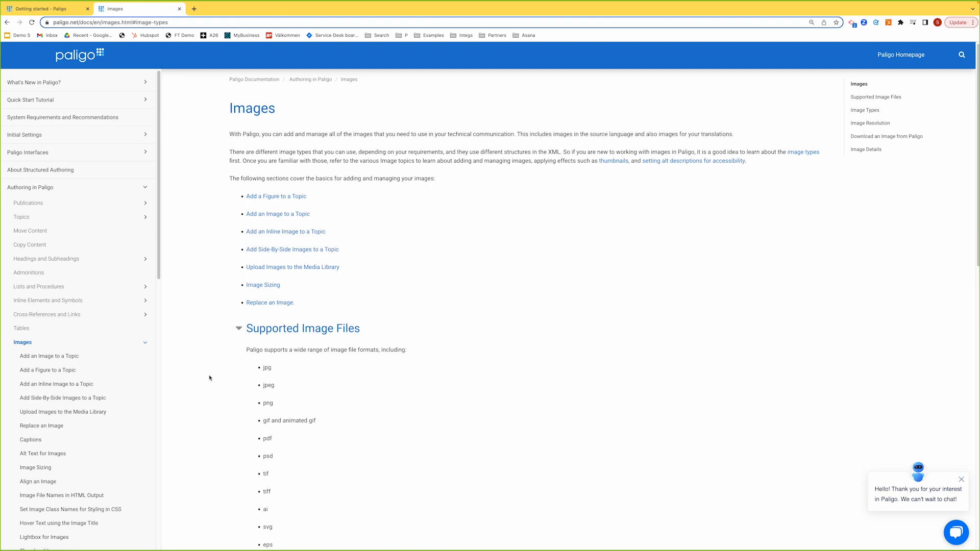
{"action": "scroll", "coordinate": [209, 377], "scroll_direction": "down", "scroll_amount": 3}
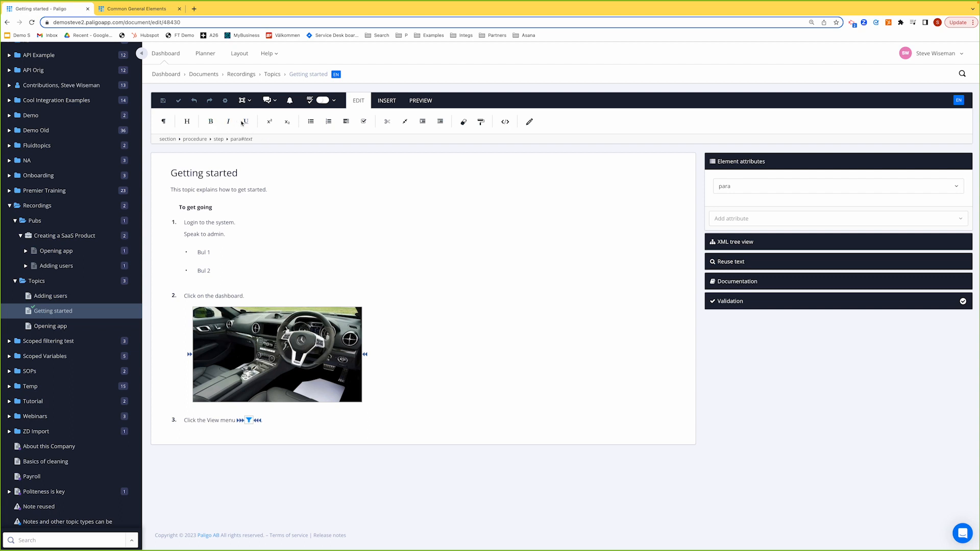
- Make the word "system" in step 1 and the word "View" in step 3 bold
{"action": "double_click", "coordinate": [225, 222]}
{"action": "left_click", "coordinate": [210, 122]}
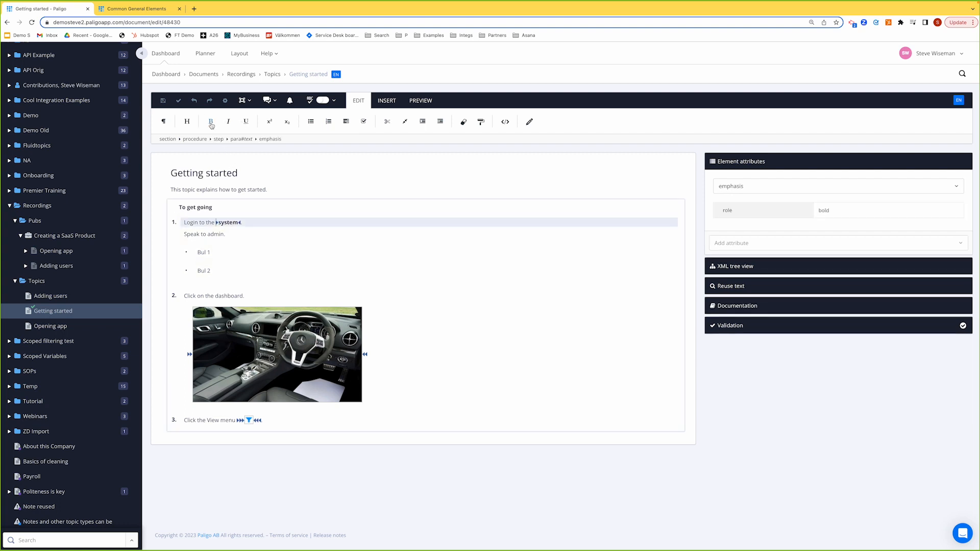
{"action": "double_click", "coordinate": [213, 421]}
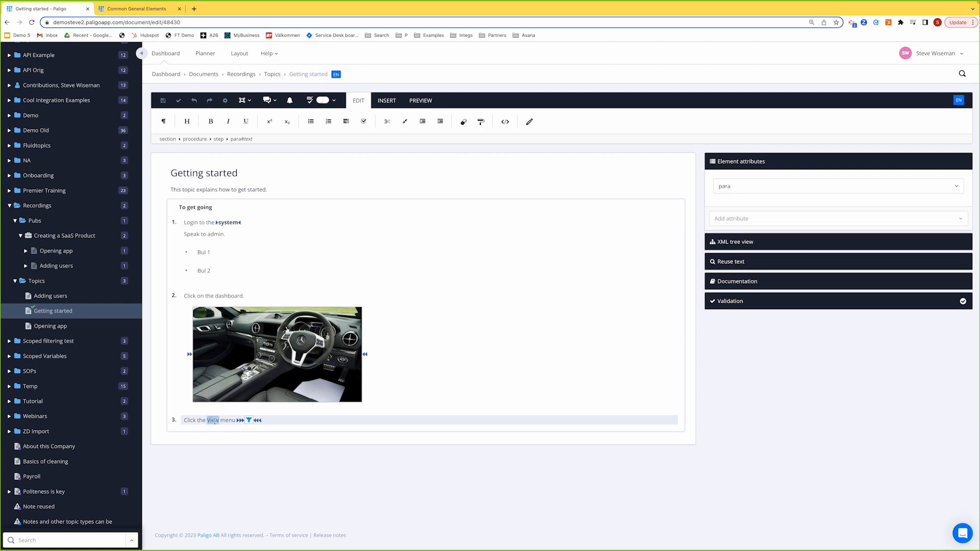
{"action": "left_click", "coordinate": [210, 121]}
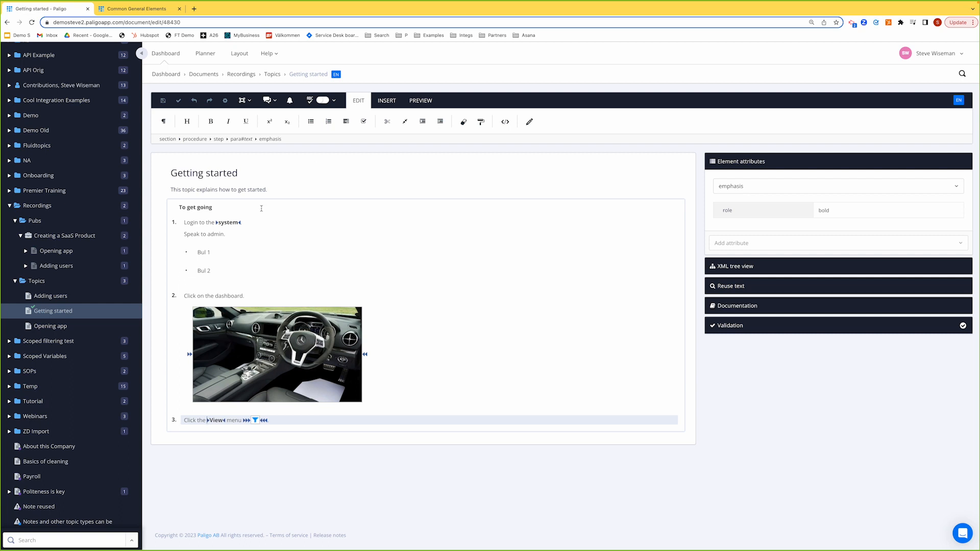
- Try deleting the emphasis element around "system" in step 1 and undo the deletion
{"action": "left_click", "coordinate": [229, 222]}
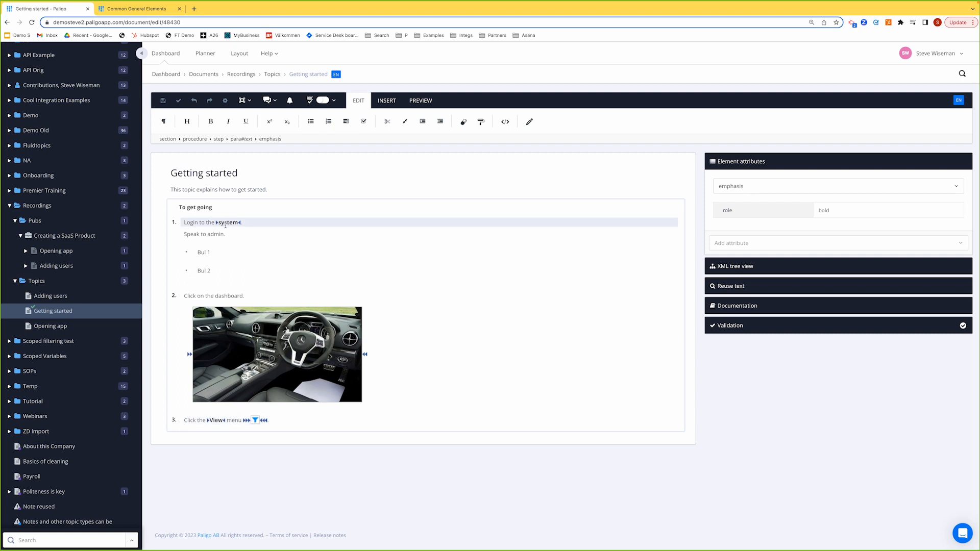
{"action": "left_click", "coordinate": [265, 140]}
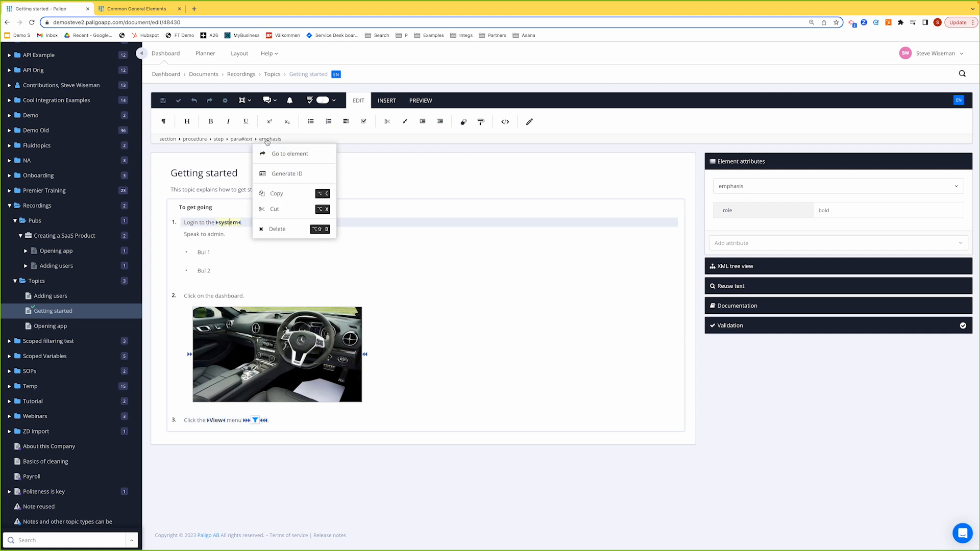
{"action": "left_click", "coordinate": [276, 229]}
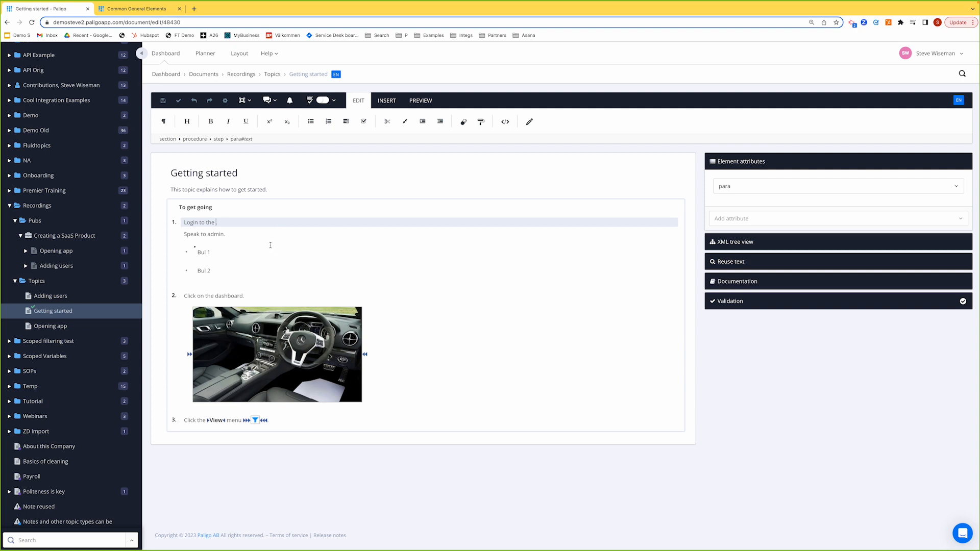
{"action": "left_click", "coordinate": [194, 100]}
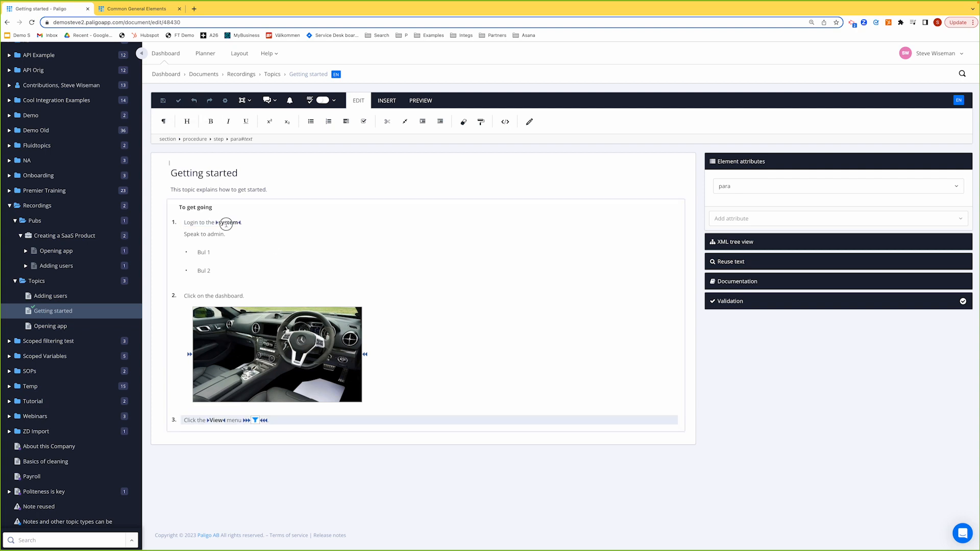
- Remove the bold formatting from "system" in step 1 and "View" in step 3, keeping the text
{"action": "left_click", "coordinate": [226, 224]}
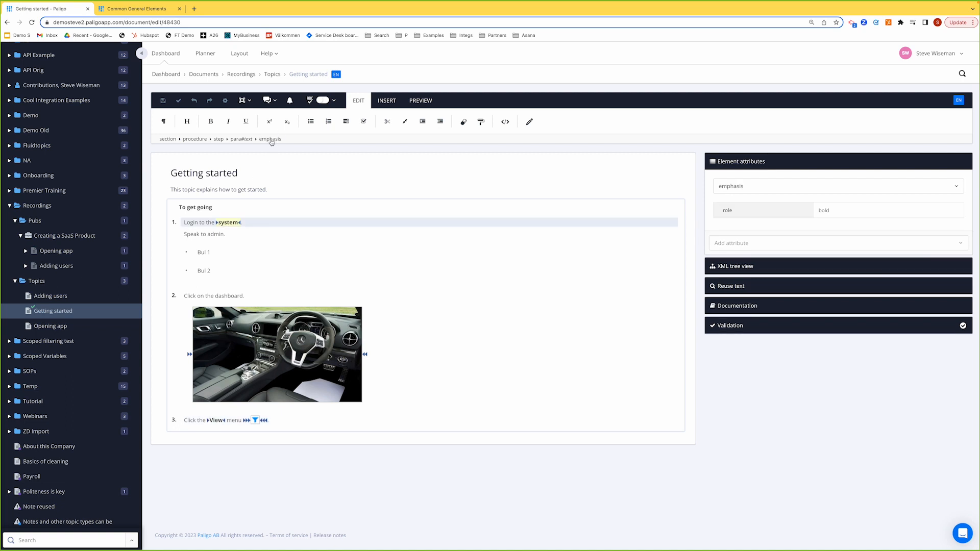
{"action": "left_click", "coordinate": [464, 123]}
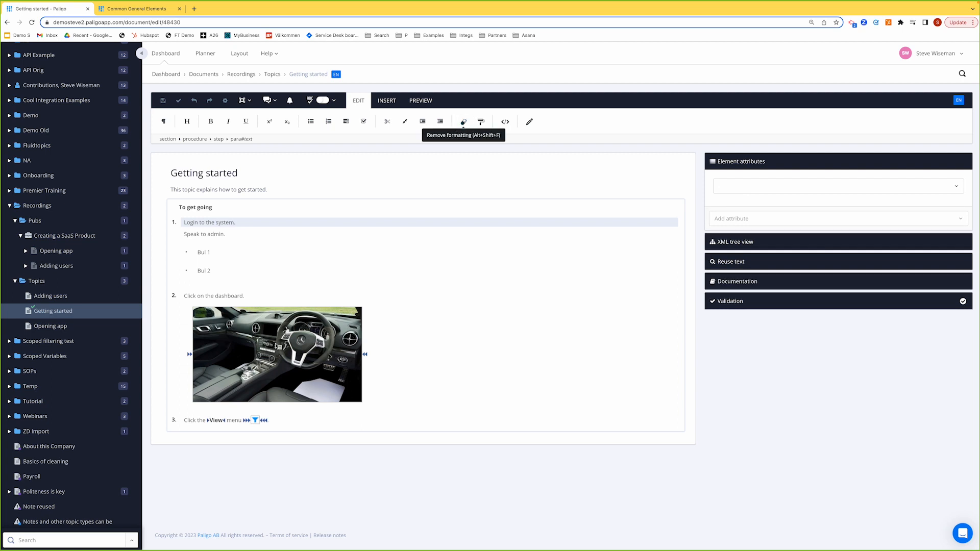
{"action": "left_click", "coordinate": [215, 420]}
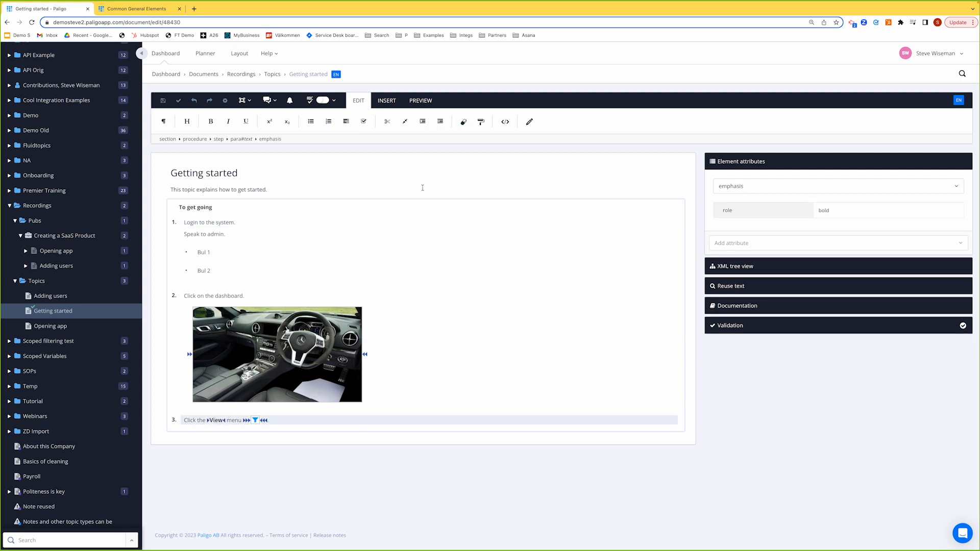
{"action": "left_click", "coordinate": [464, 122]}
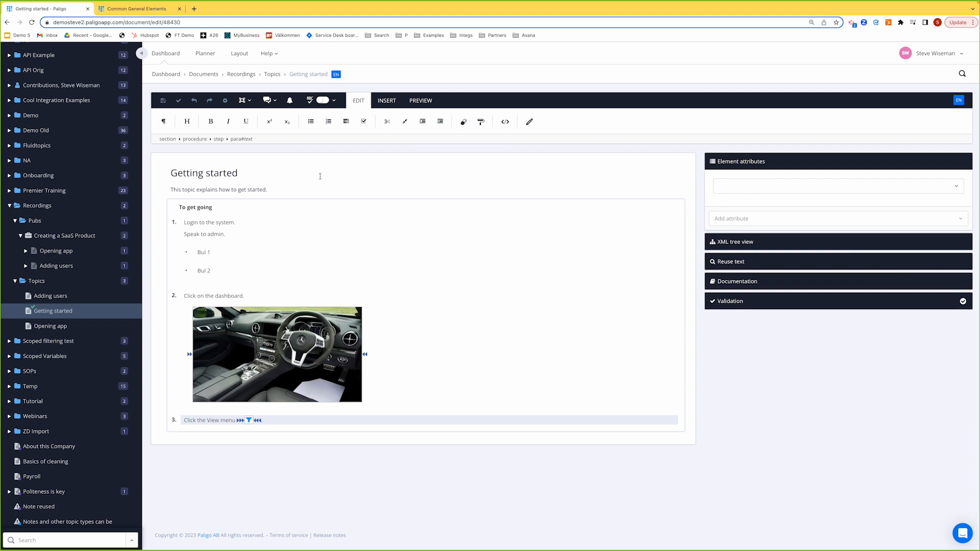
- Wrap the word "View" in step 3 in a guimenu element
{"action": "double_click", "coordinate": [214, 421]}
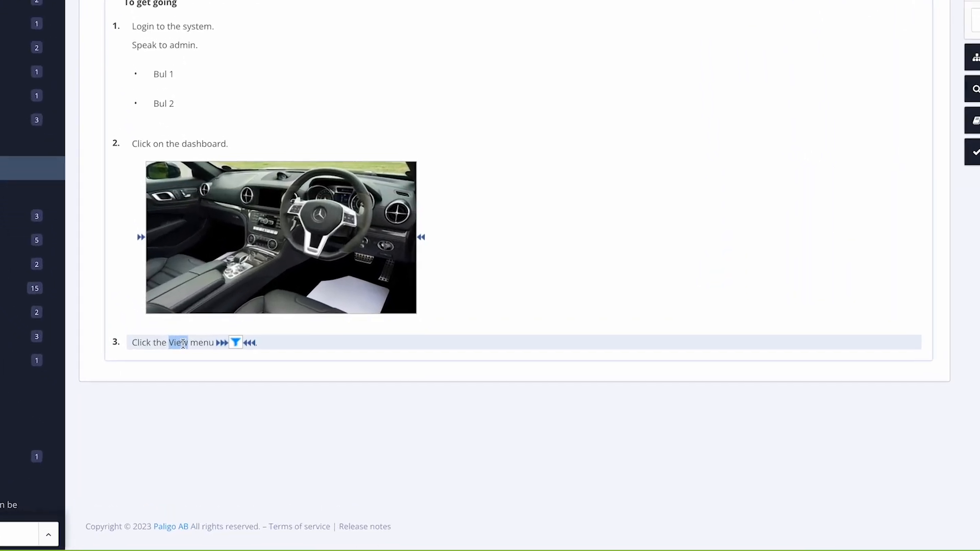
{"action": "key", "text": "alt+Return"}
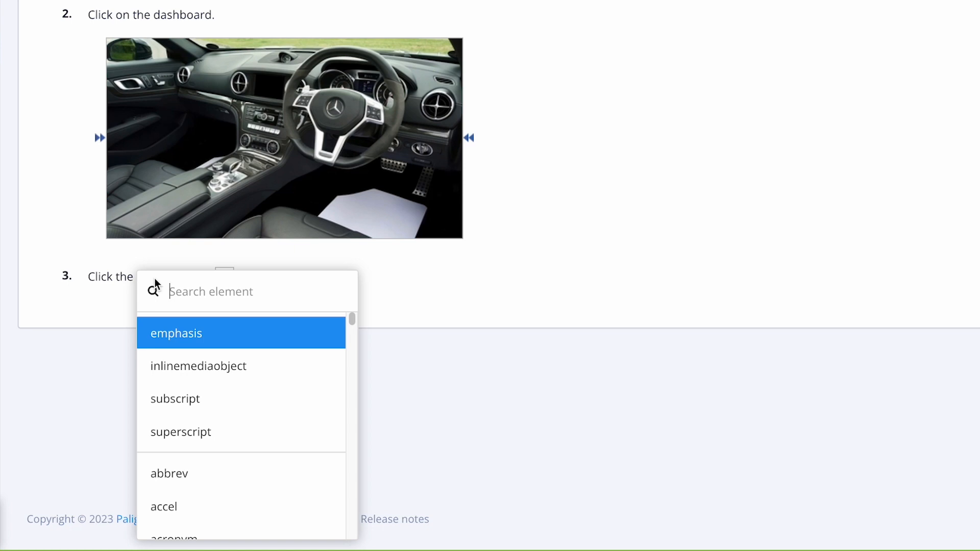
{"action": "type", "text": "gui"}
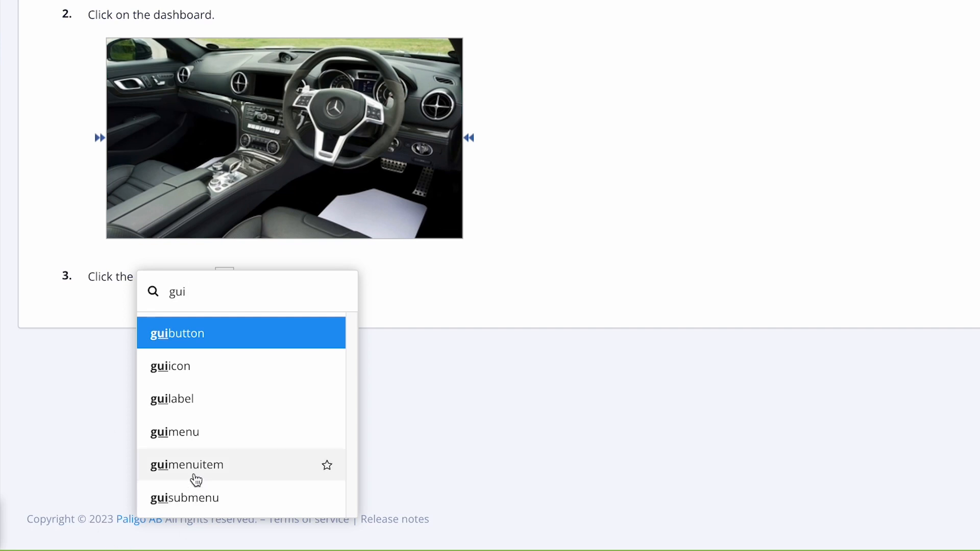
{"action": "left_click", "coordinate": [147, 435]}
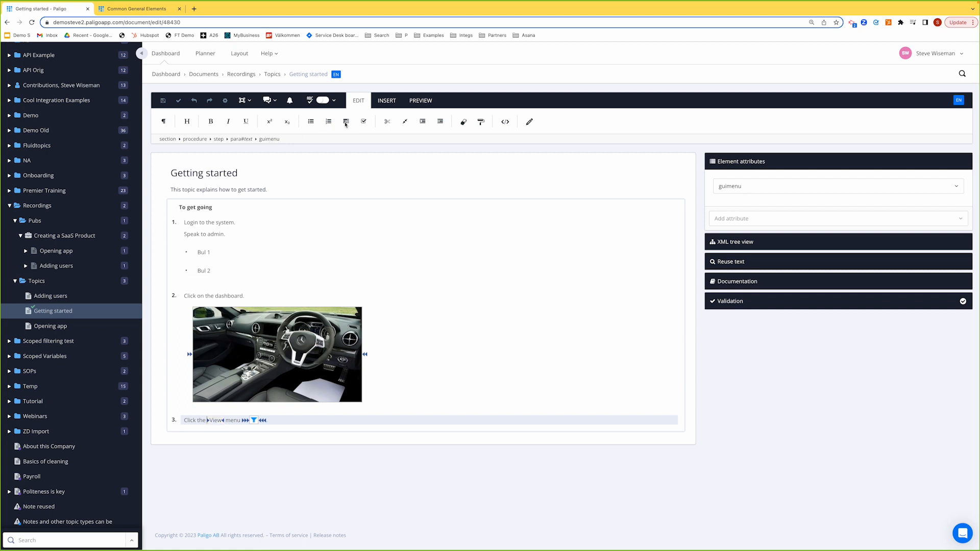
- Preview the topic as HTML5 and inspect the HTML markup of the word "View" in step 3
{"action": "left_click", "coordinate": [421, 101]}
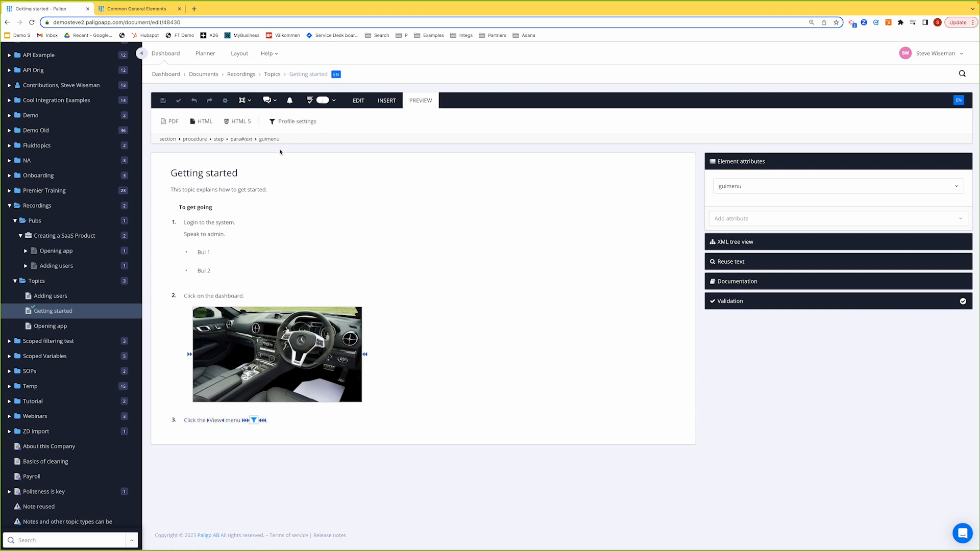
{"action": "left_click", "coordinate": [242, 122]}
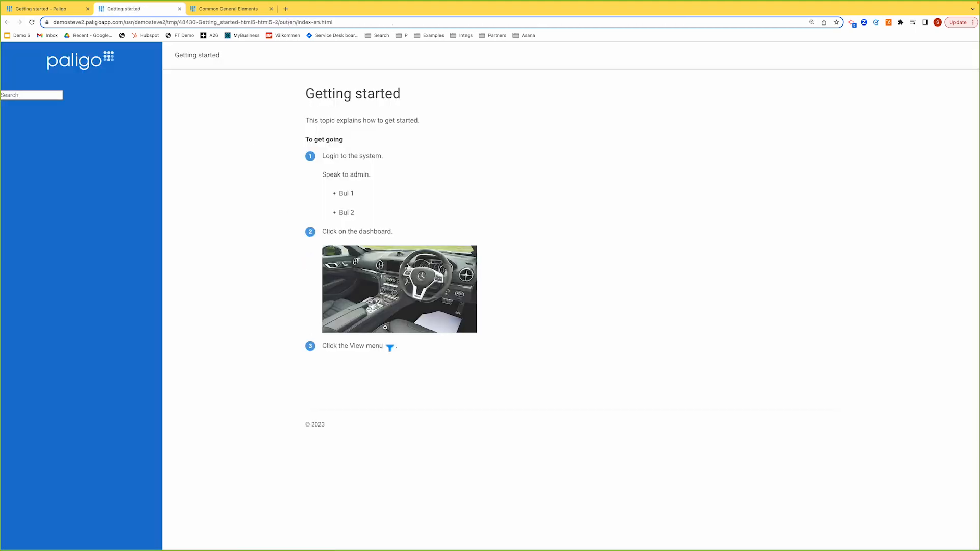
{"action": "right_click", "coordinate": [357, 347]}
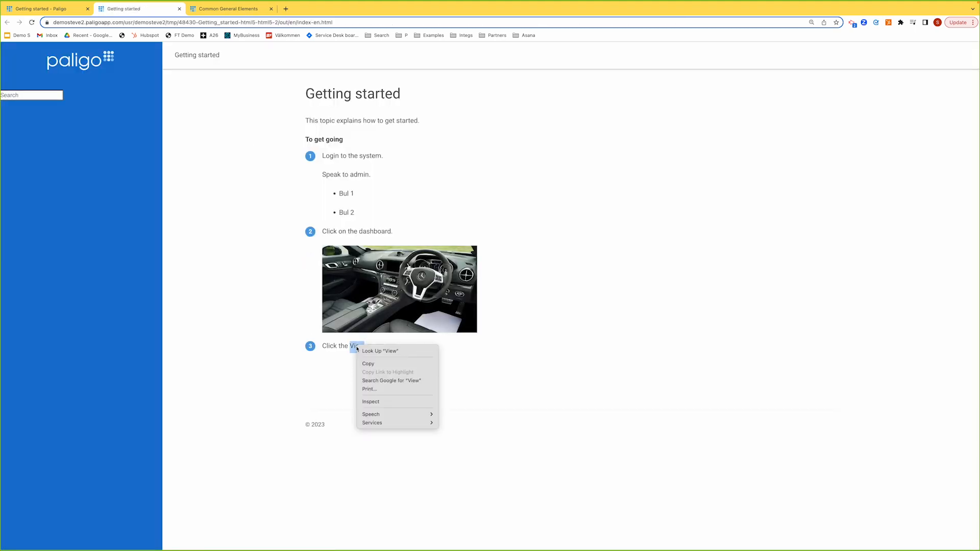
{"action": "left_click", "coordinate": [367, 403]}
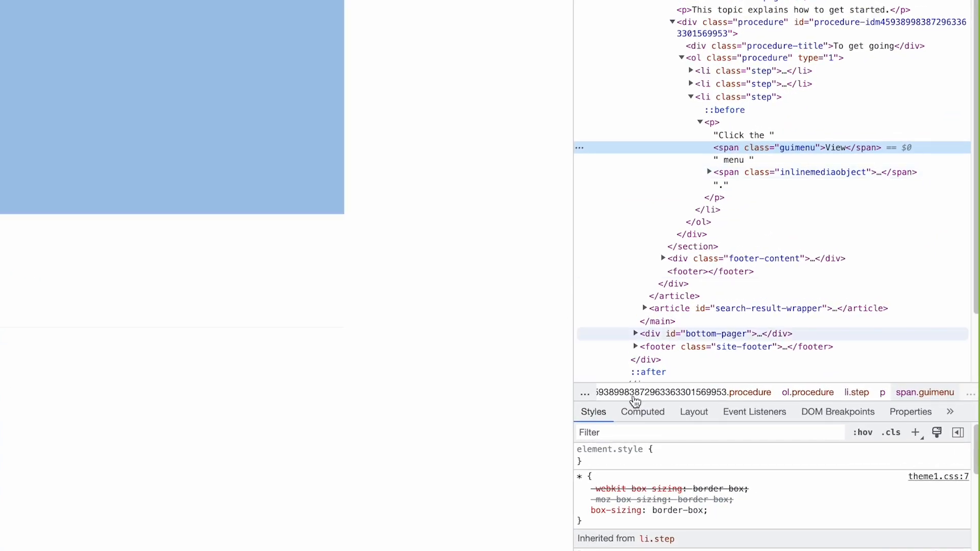
- Add a color: blue declaration to the inspected "View" span's element style and close the developer tools
{"action": "left_click", "coordinate": [580, 463]}
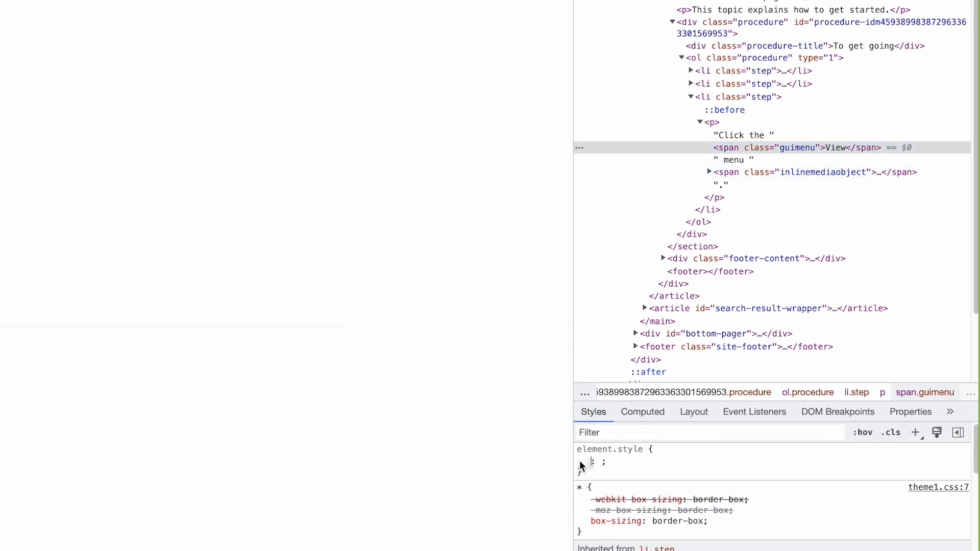
{"action": "type", "text": "color"}
{"action": "key", "text": "Tab"}
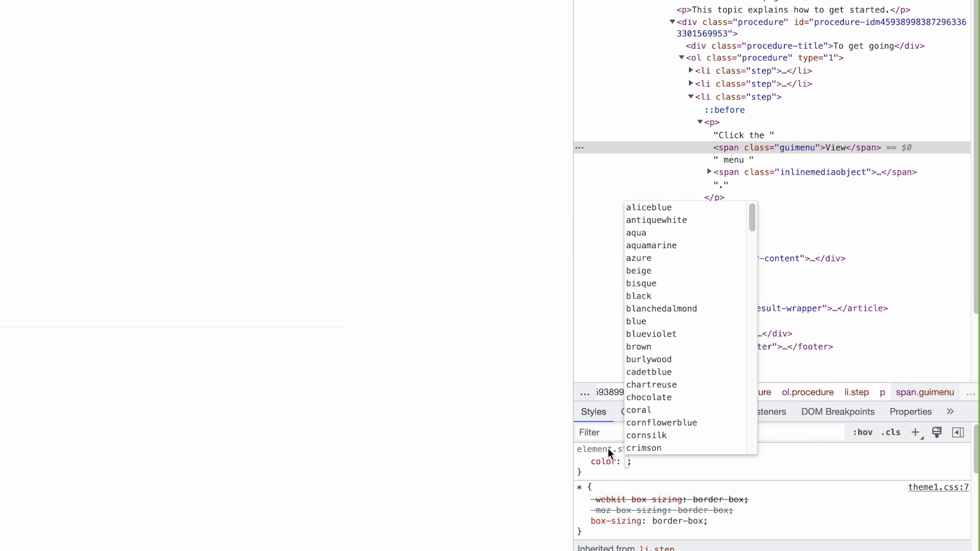
{"action": "left_click", "coordinate": [638, 325]}
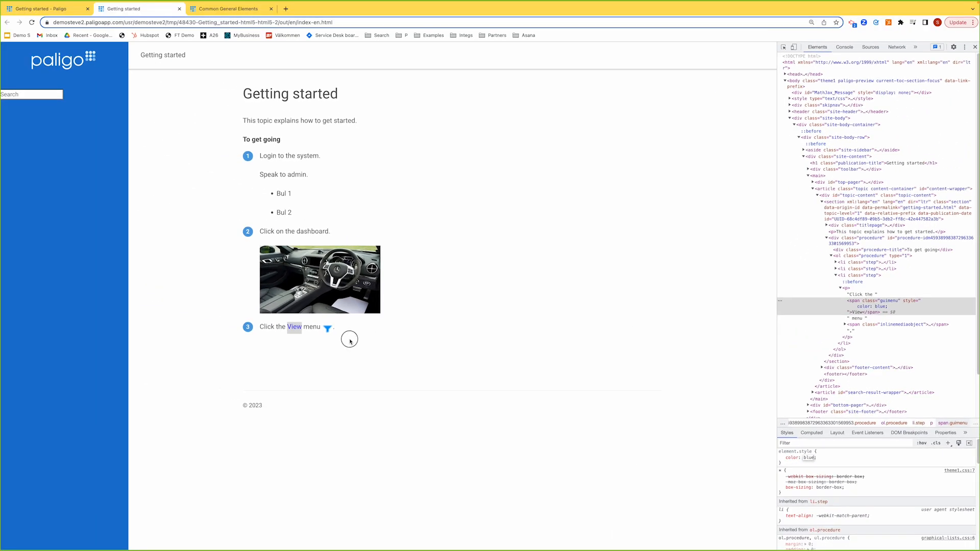
{"action": "left_click", "coordinate": [350, 341]}
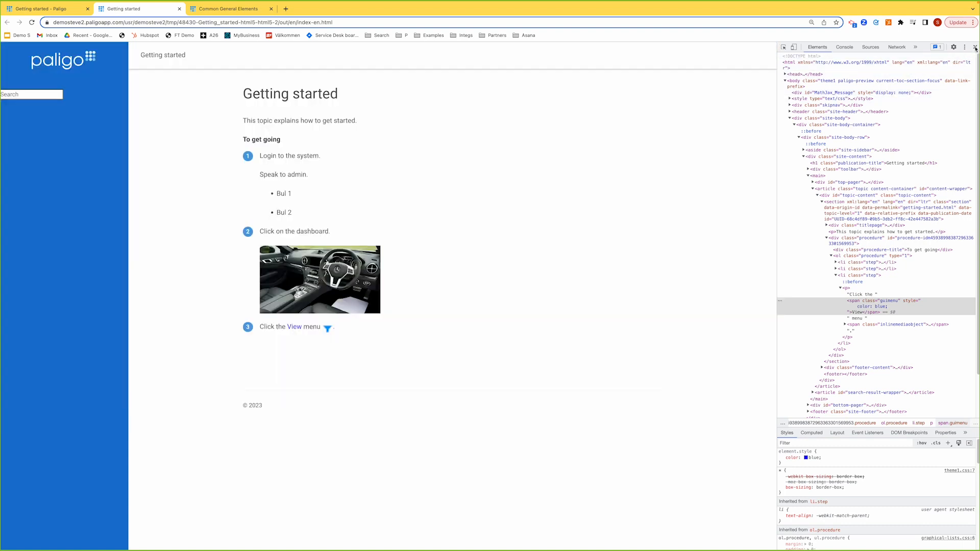
{"action": "left_click", "coordinate": [976, 47]}
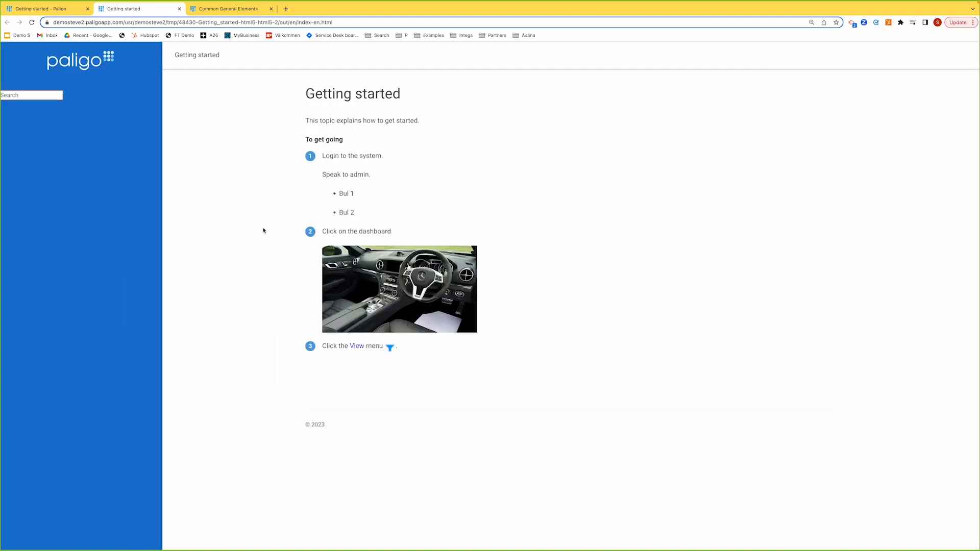
- Return to the topic editor and append the sentence "You have a filename." to "Login to the system." in step 1
{"action": "left_click", "coordinate": [51, 10]}
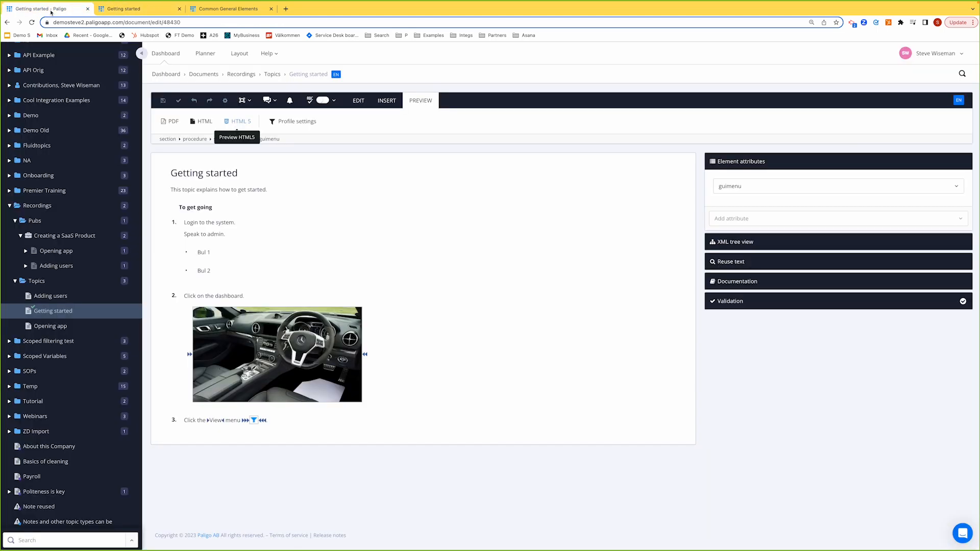
{"action": "left_click", "coordinate": [250, 222]}
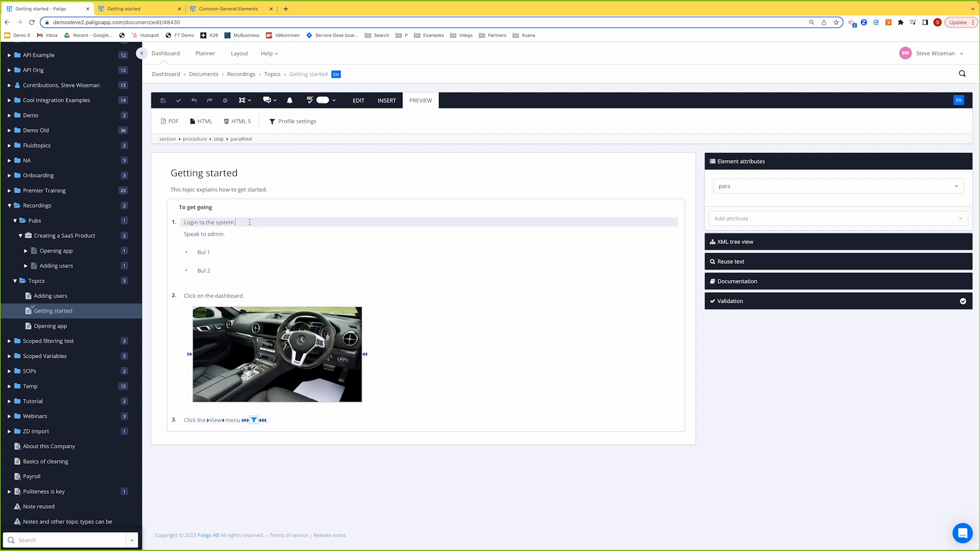
{"action": "type", "text": "You have a filename."}
- Wrap the word "filename" in the new step 1 sentence in a filename element
{"action": "key", "text": "shift+Left"}
{"action": "key", "text": "shift+Left"}
{"action": "key", "text": "shift+Left"}
{"action": "key", "text": "shift+Left"}
{"action": "key", "text": "shift+Left"}
{"action": "key", "text": "shift+Left"}
{"action": "key", "text": "alt+Return"}
{"action": "type", "text": "file"}
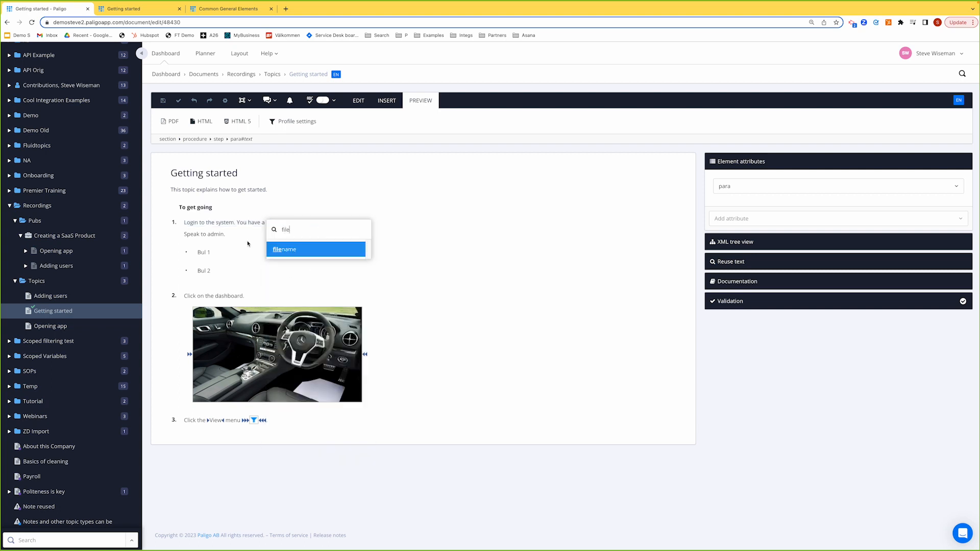
{"action": "left_click", "coordinate": [290, 249]}
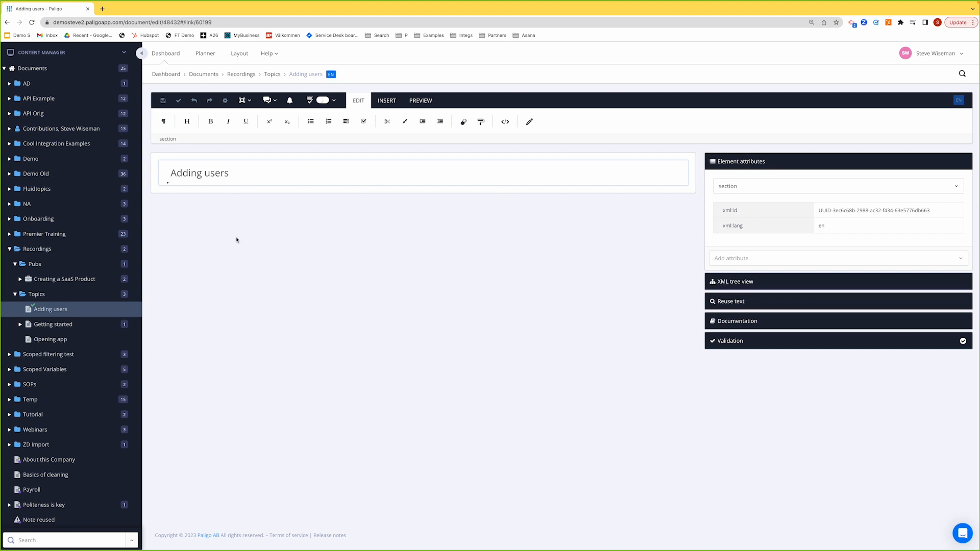
- Add the paragraph "We add users." under the Adding users title and place the insertion point after it at section level
{"action": "left_click", "coordinate": [163, 121]}
{"action": "type", "text": "We add users."}
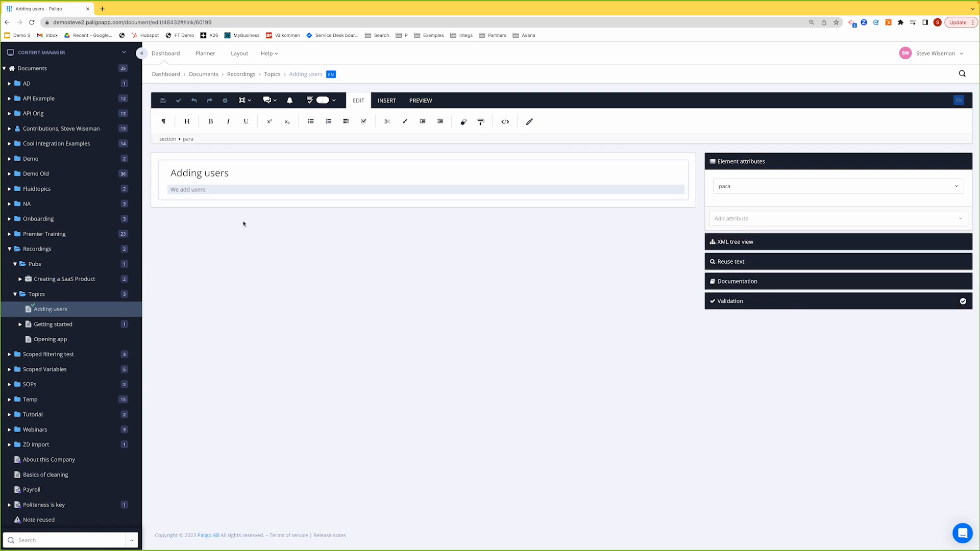
{"action": "left_click", "coordinate": [168, 197]}
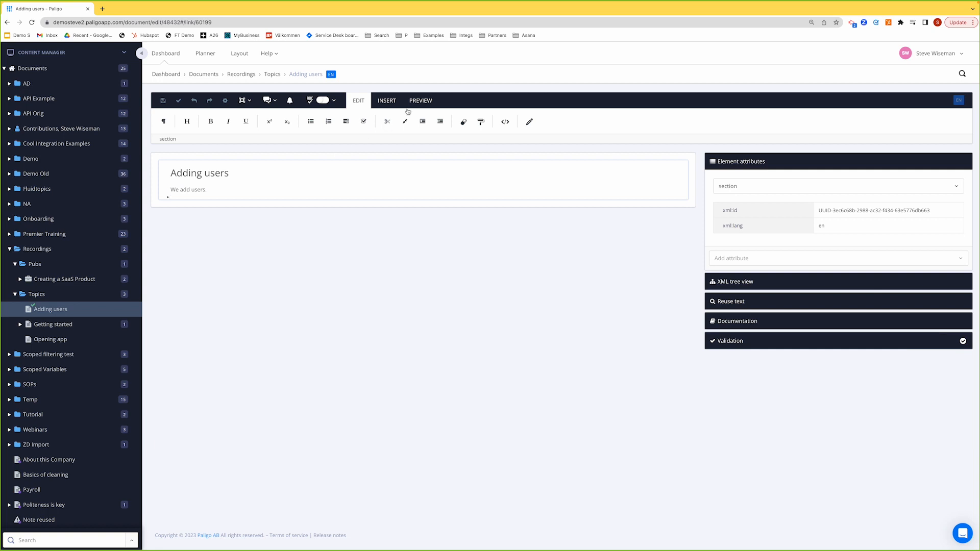
- Insert an untitled table with 2 rows, 2 columns and a header row below the "We add users." paragraph
{"action": "left_click", "coordinate": [391, 102]}
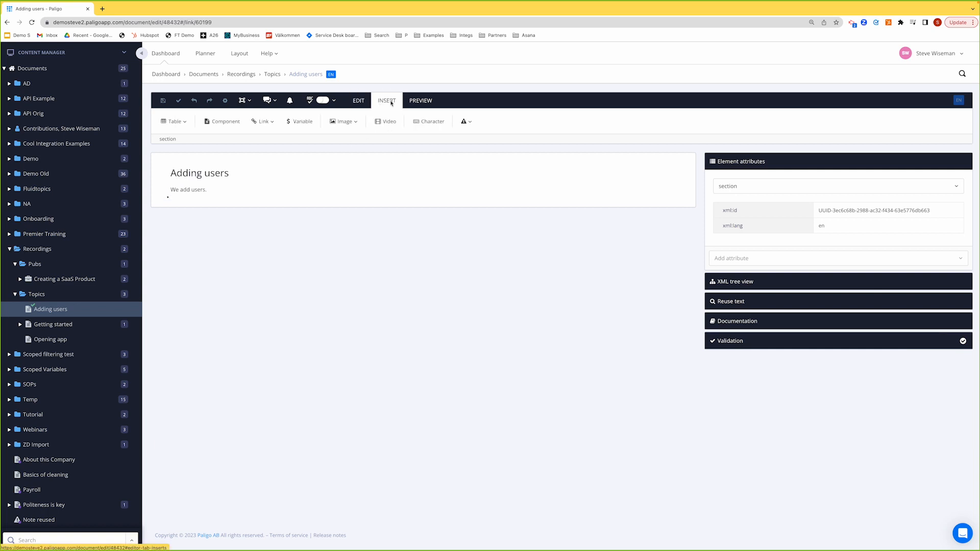
{"action": "left_click", "coordinate": [174, 121]}
{"action": "left_click", "coordinate": [184, 143]}
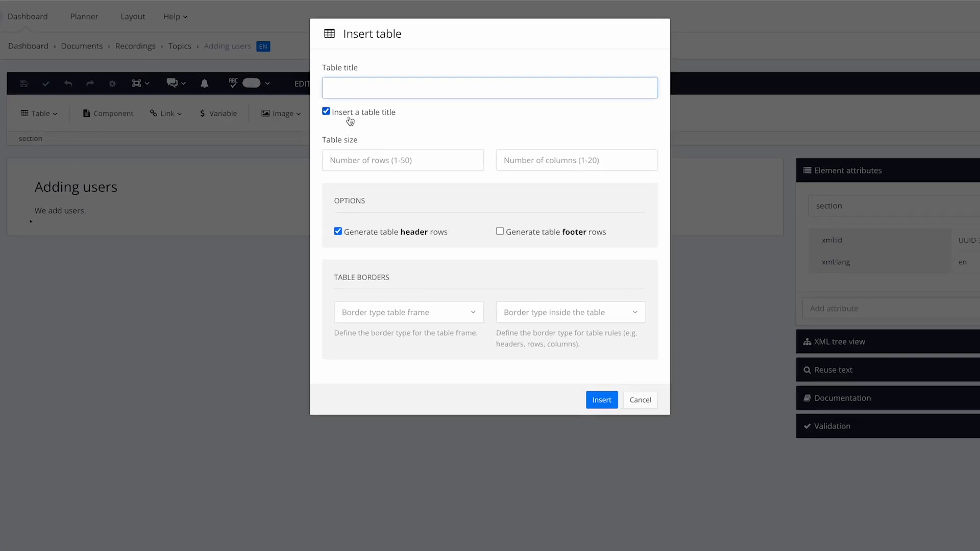
{"action": "left_click", "coordinate": [351, 117]}
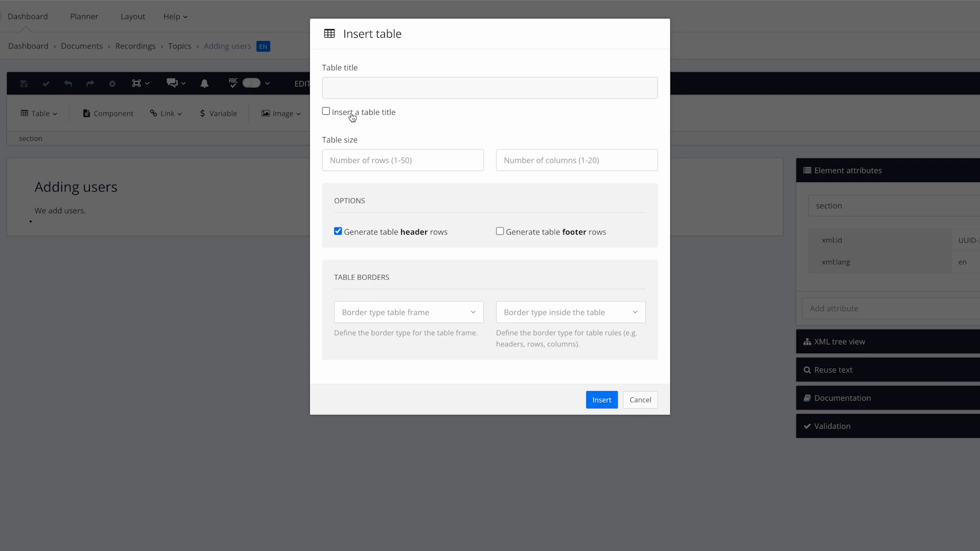
{"action": "left_click", "coordinate": [374, 160]}
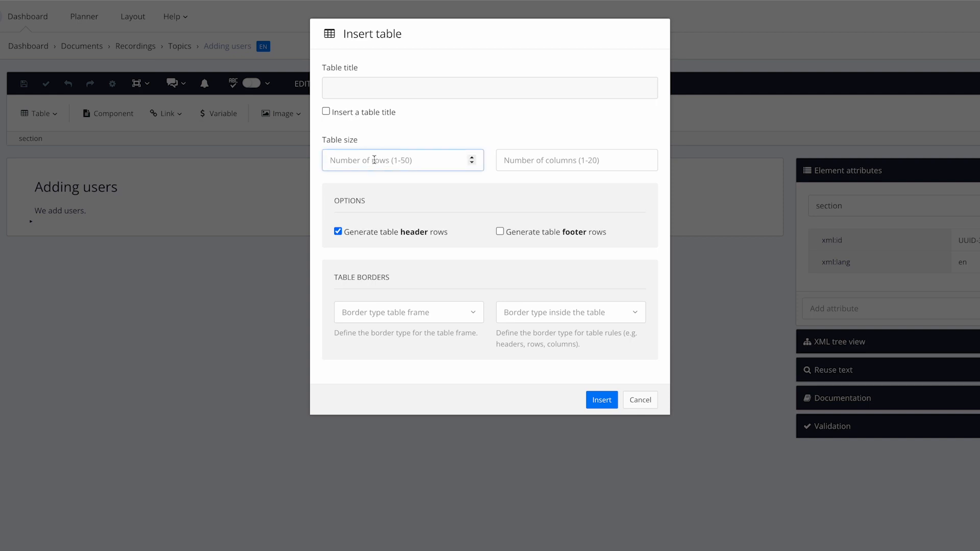
{"action": "type", "text": "2"}
{"action": "left_click", "coordinate": [534, 160]}
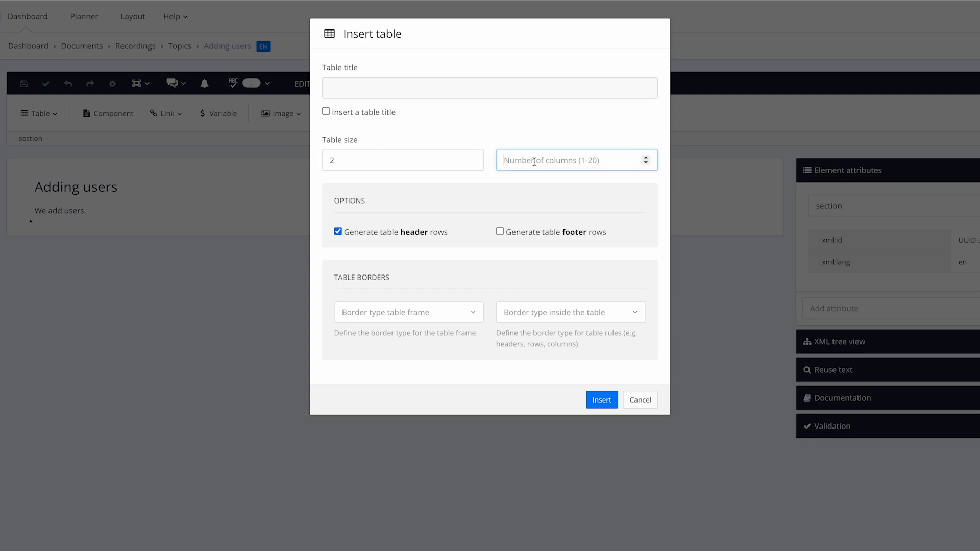
{"action": "type", "text": "2"}
{"action": "left_click", "coordinate": [462, 319]}
{"action": "left_click", "coordinate": [458, 287]}
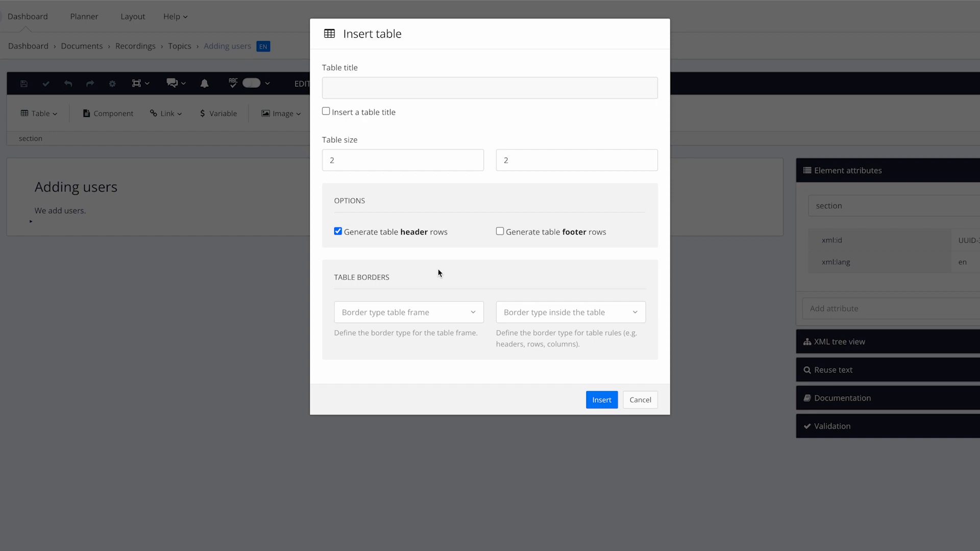
{"action": "left_click", "coordinate": [595, 402]}
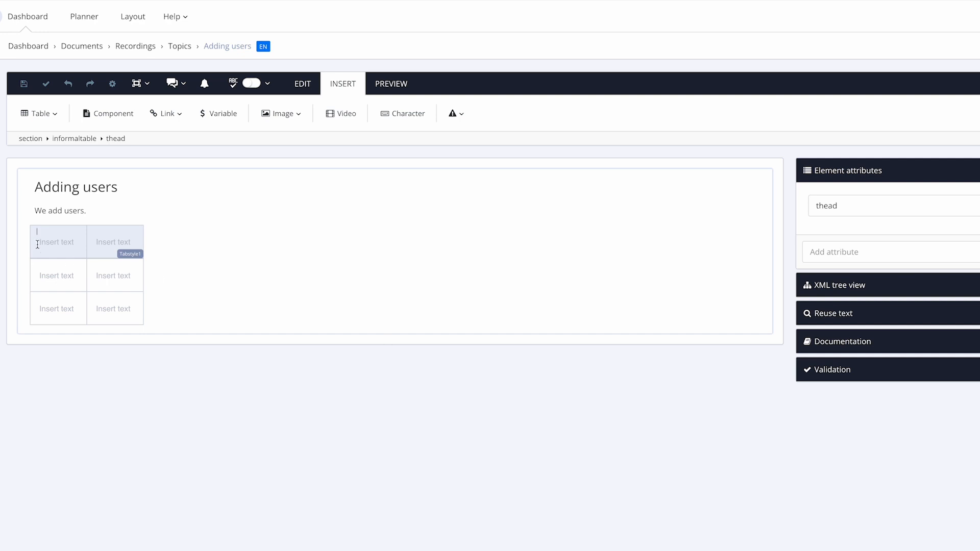
- Open the settings of the new table and set the table width to 80%
{"action": "left_click", "coordinate": [55, 247]}
{"action": "right_click", "coordinate": [56, 247]}
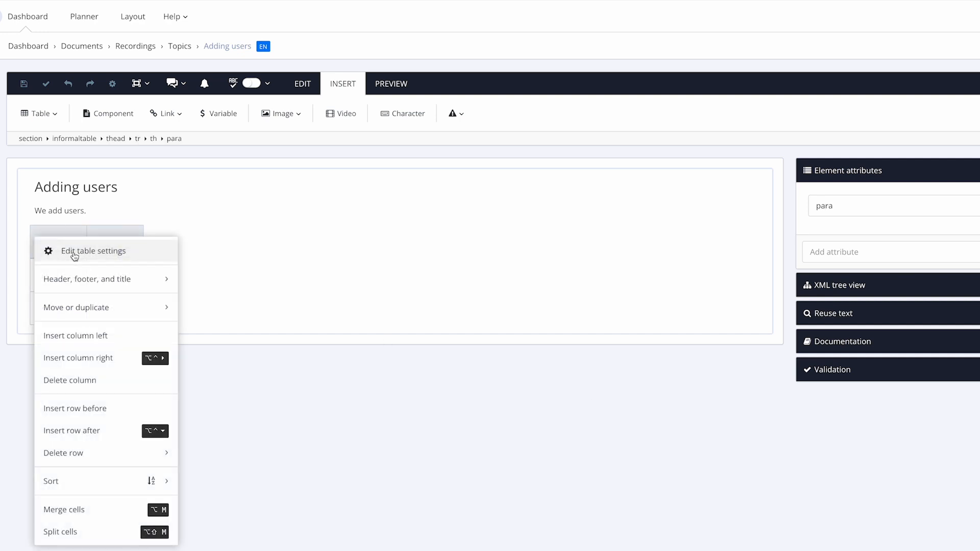
{"action": "left_click", "coordinate": [58, 118]}
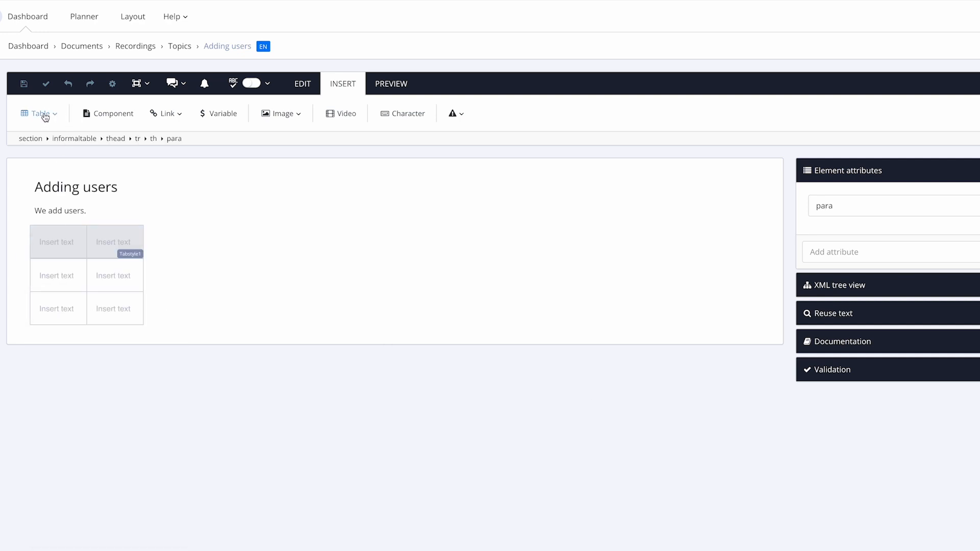
{"action": "left_click", "coordinate": [45, 117]}
{"action": "left_click", "coordinate": [59, 167]}
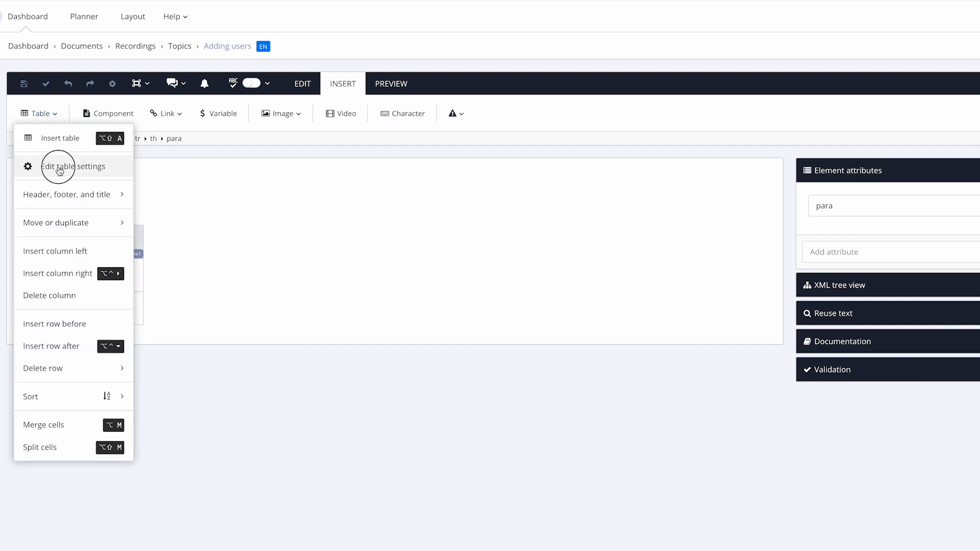
{"action": "left_click", "coordinate": [331, 89]}
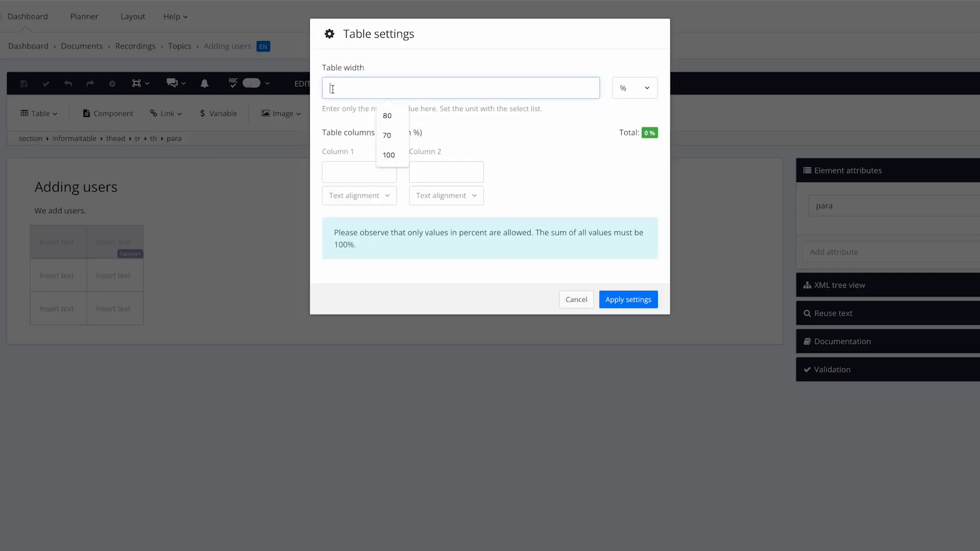
{"action": "type", "text": "80"}
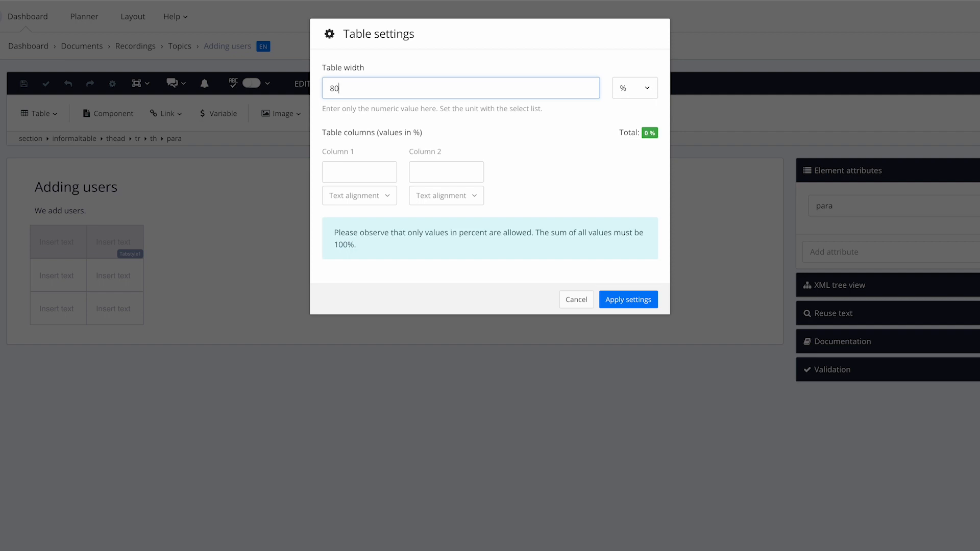
- Set the column widths to 30% for column 1 and 70% for column 2 and apply the table settings
{"action": "left_click", "coordinate": [346, 175]}
{"action": "type", "text": "30"}
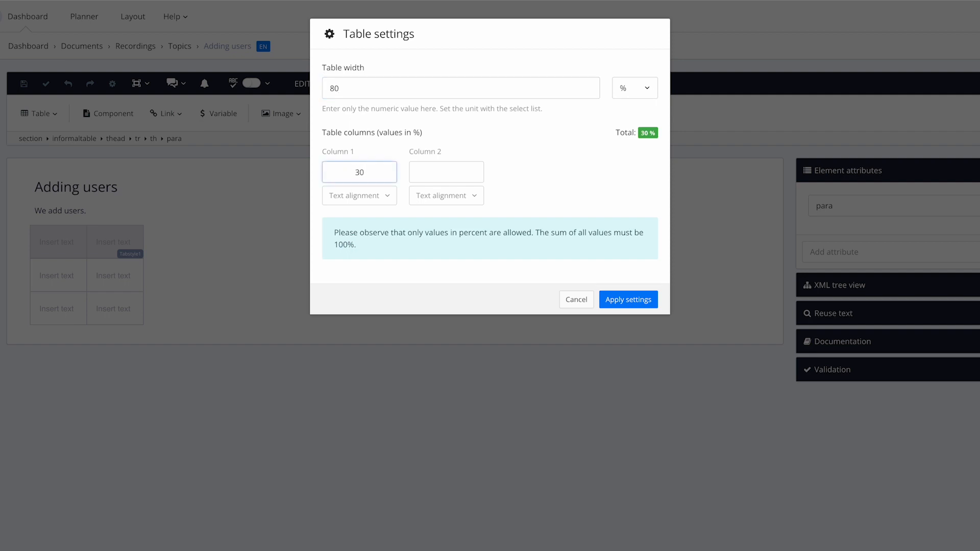
{"action": "left_click", "coordinate": [447, 173]}
{"action": "type", "text": "70"}
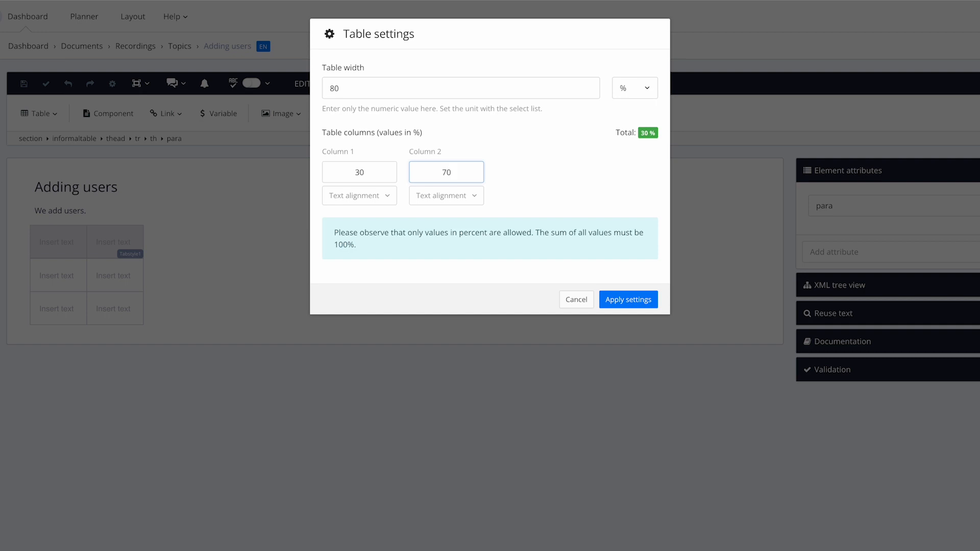
{"action": "key", "text": "Tab"}
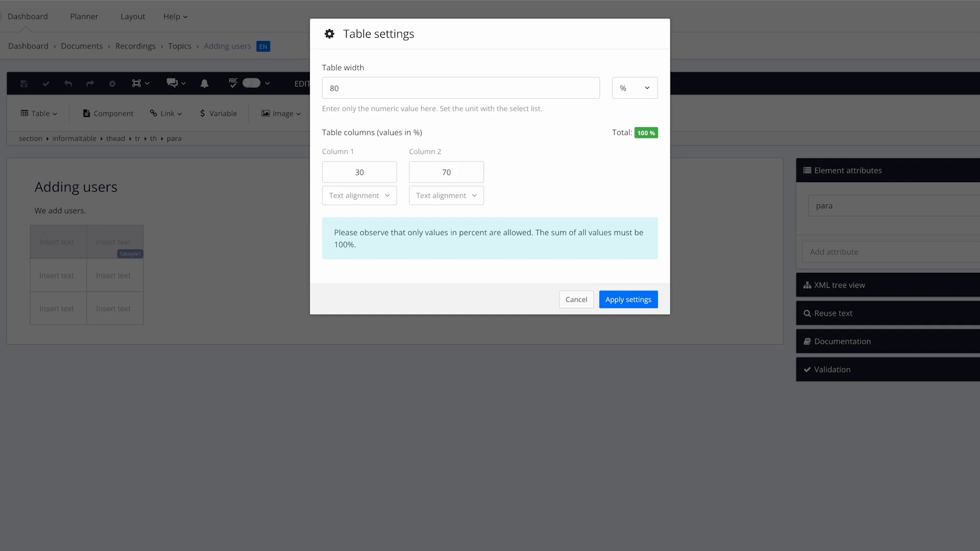
{"action": "left_click", "coordinate": [388, 194]}
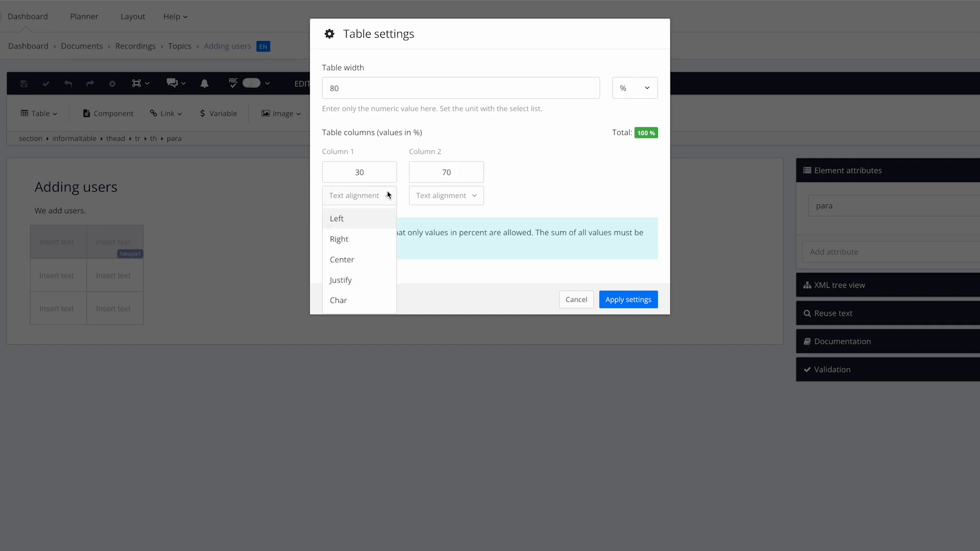
{"action": "left_click", "coordinate": [546, 187]}
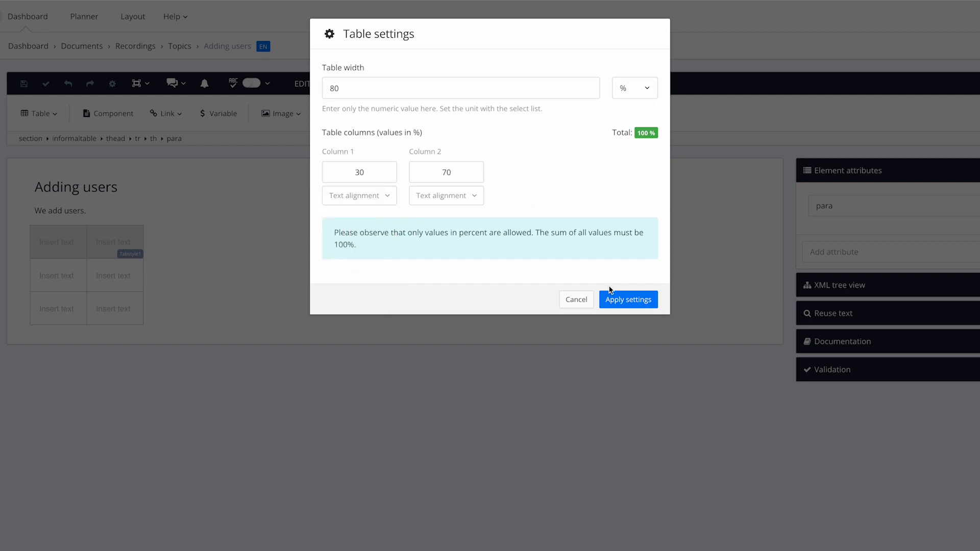
{"action": "left_click", "coordinate": [620, 302]}
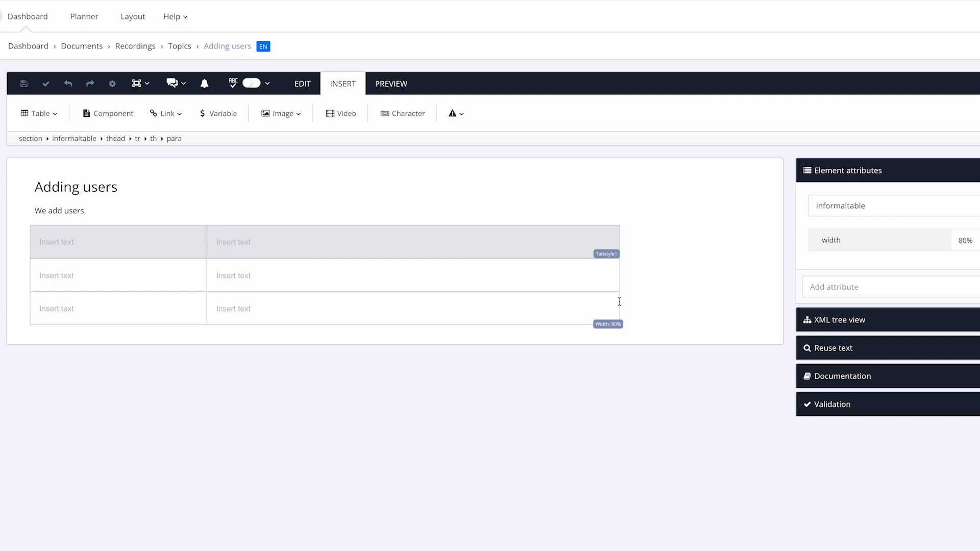
- Enter "Author" and "Description" as the column headings in the table's header row
{"action": "left_click", "coordinate": [59, 243]}
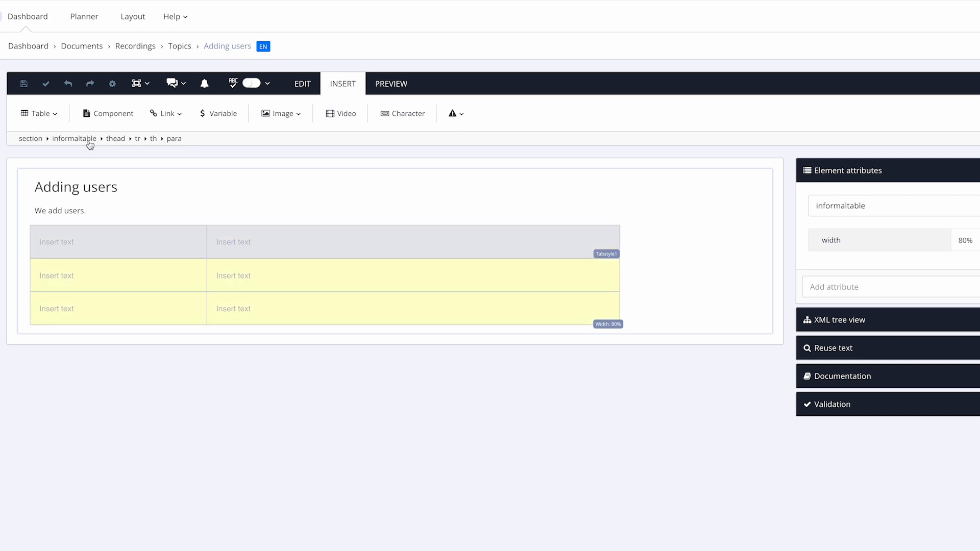
{"action": "left_click", "coordinate": [68, 276]}
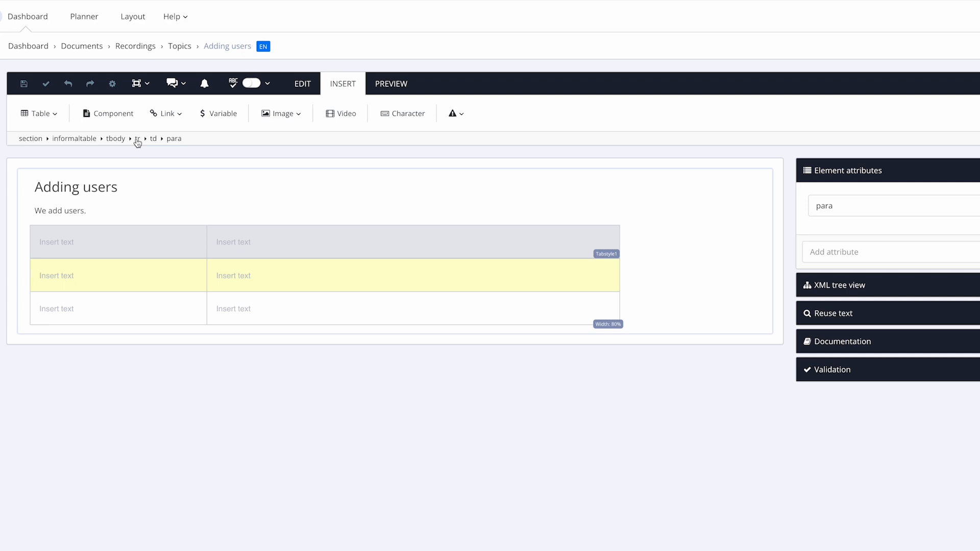
{"action": "left_click", "coordinate": [54, 243]}
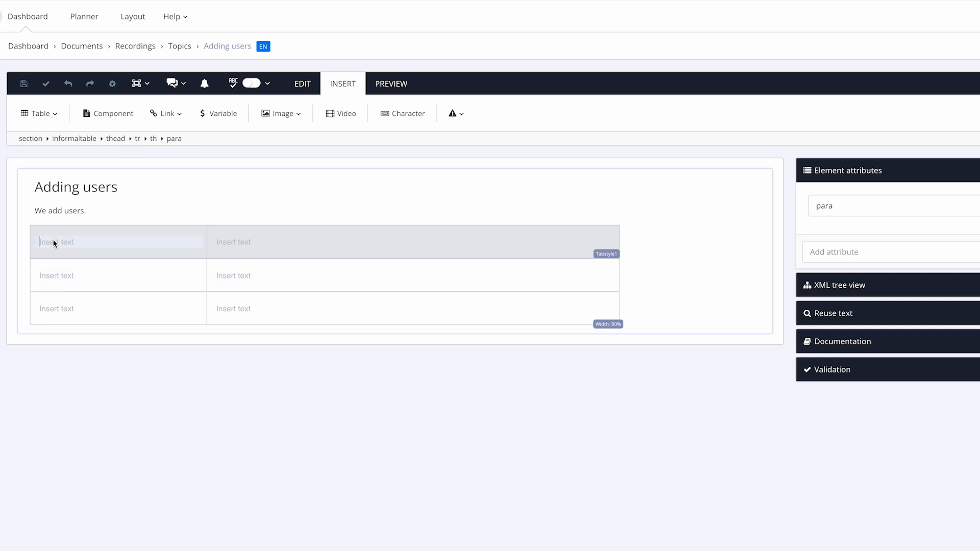
{"action": "type", "text": "Author"}
{"action": "key", "text": "Tab"}
{"action": "type", "text": "Description"}
{"action": "left_click", "coordinate": [51, 279]}
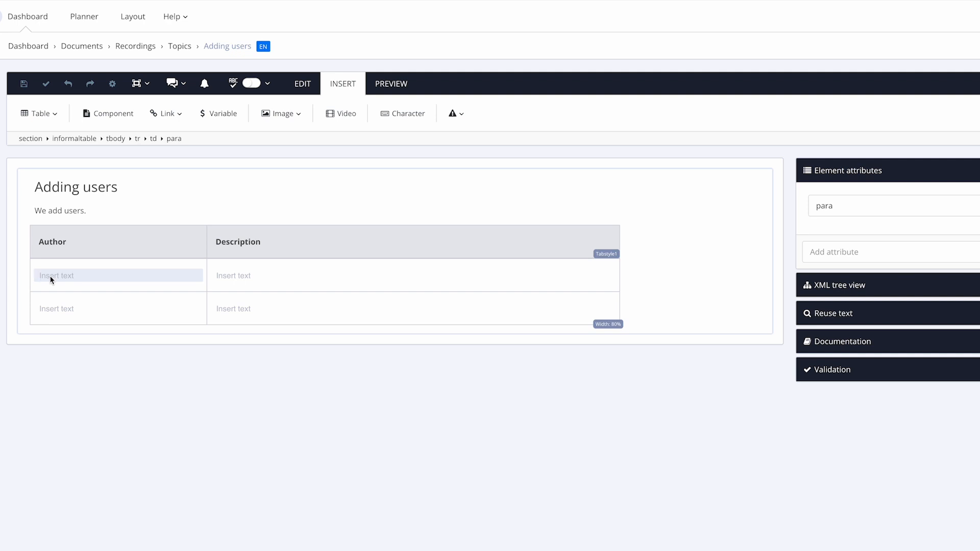
{"action": "left_click", "coordinate": [36, 285]}
{"action": "key", "text": "alt+Return"}
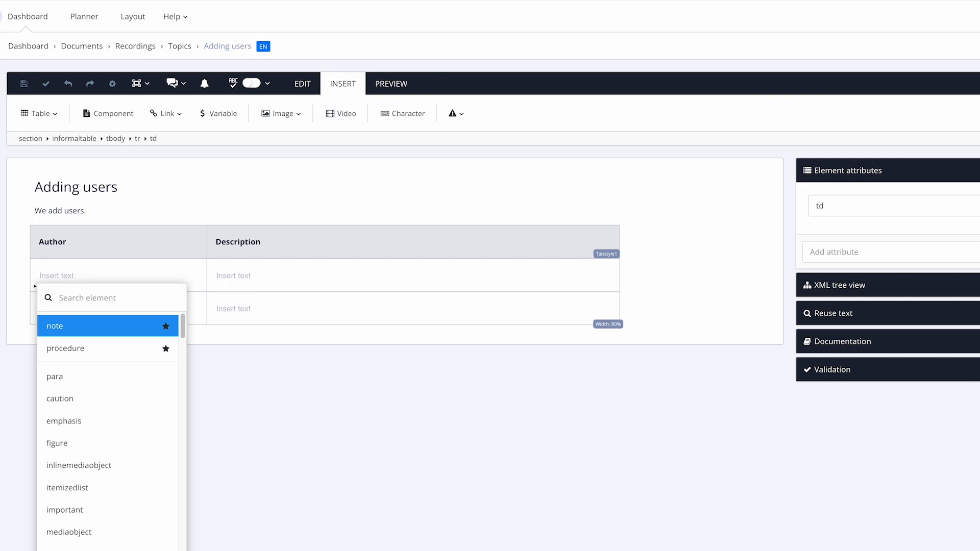
{"action": "left_click", "coordinate": [56, 275]}
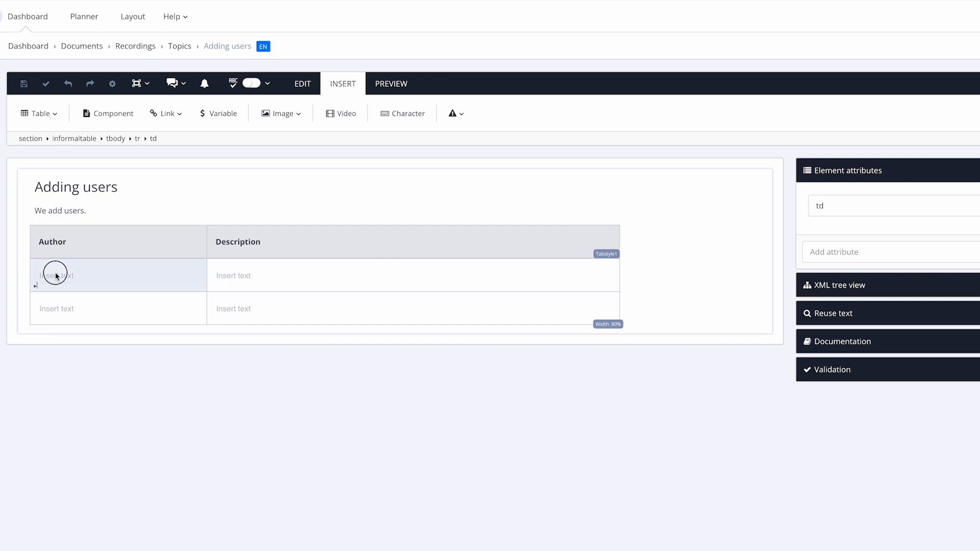
- Fill the first body row with "Author" and the description "Most powerful being on earth."
{"action": "left_click", "coordinate": [57, 277]}
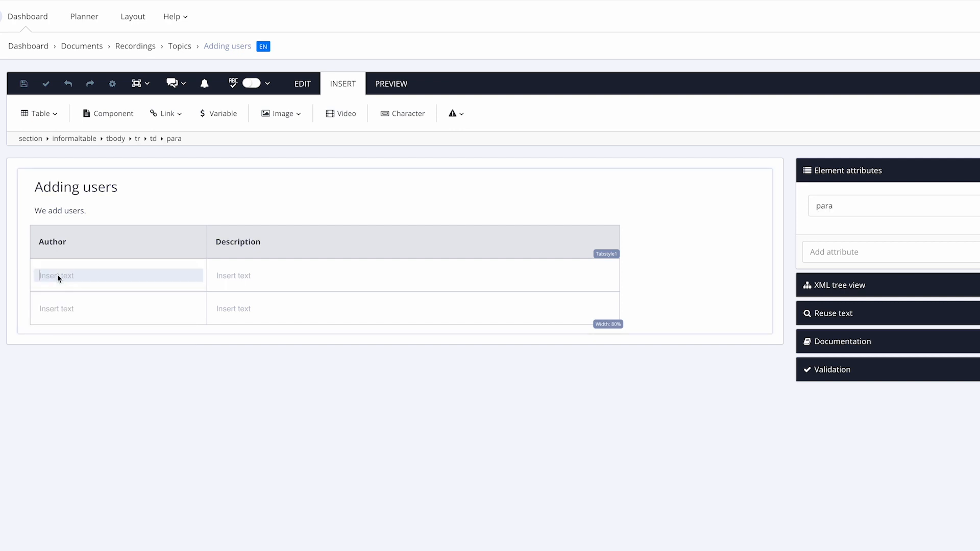
{"action": "type", "text": "Author"}
{"action": "key", "text": "Tab"}
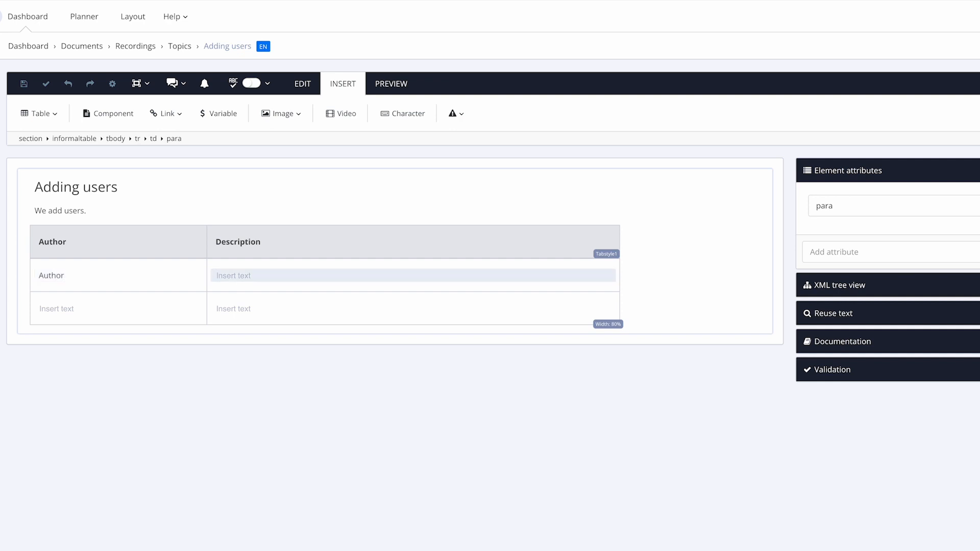
{"action": "type", "text": "Most powerful being on earth."}
{"action": "key", "text": "Tab"}
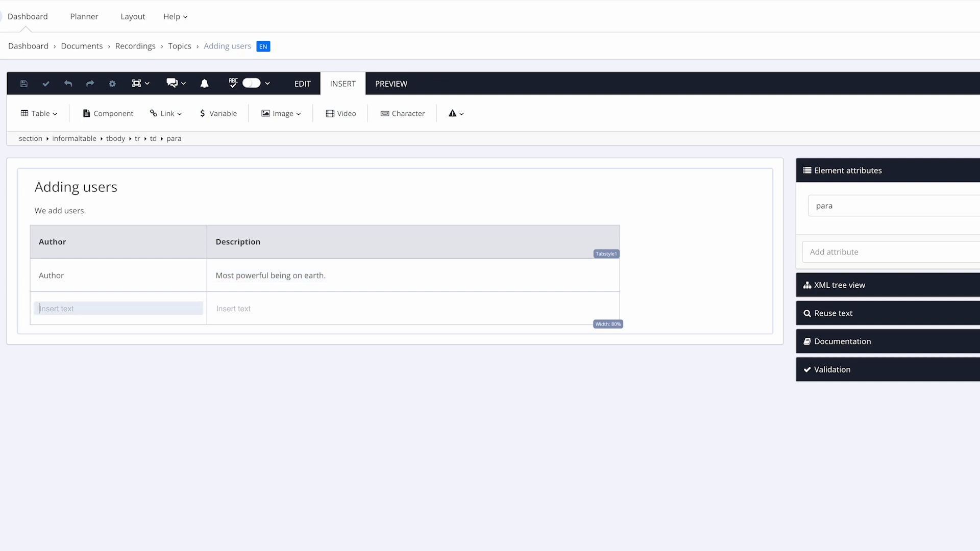
- Fill the second body row with "Contributor" and the description "SMEs who love to provide content."
{"action": "type", "text": "Contributor"}
{"action": "key", "text": "Tab"}
{"action": "type", "text": "SMEs"}
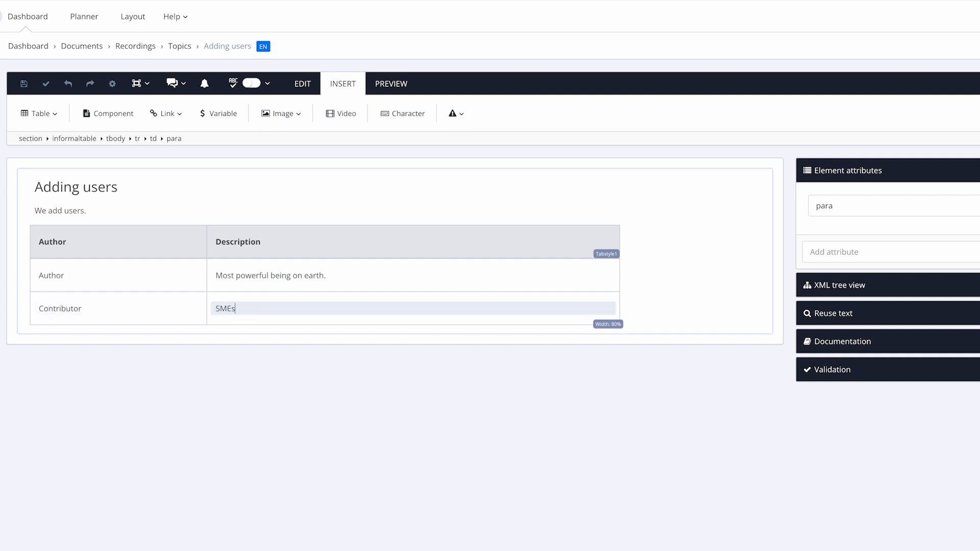
{"action": "type", "text": " who love to provide content."}
{"action": "left_click", "coordinate": [61, 244]}
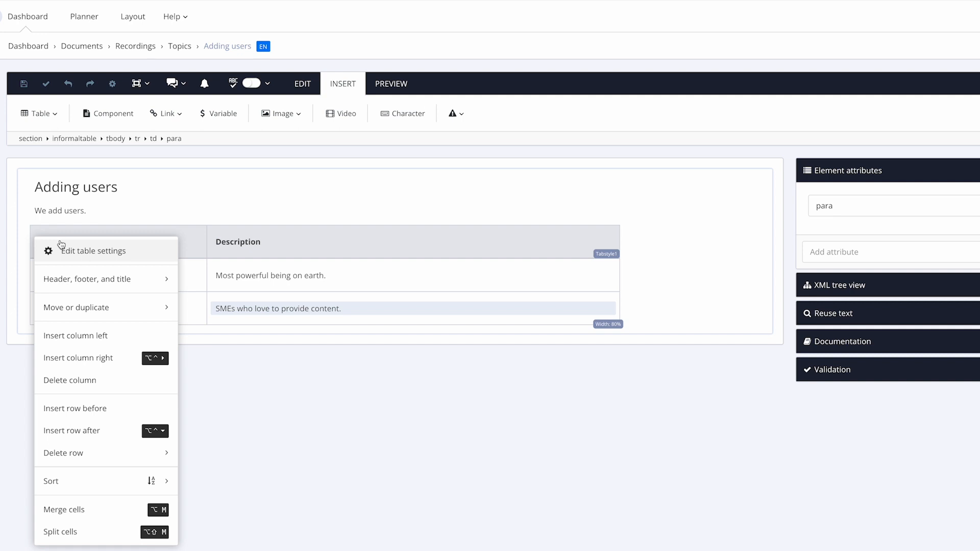
{"action": "mouse_move", "coordinate": [72, 281]}
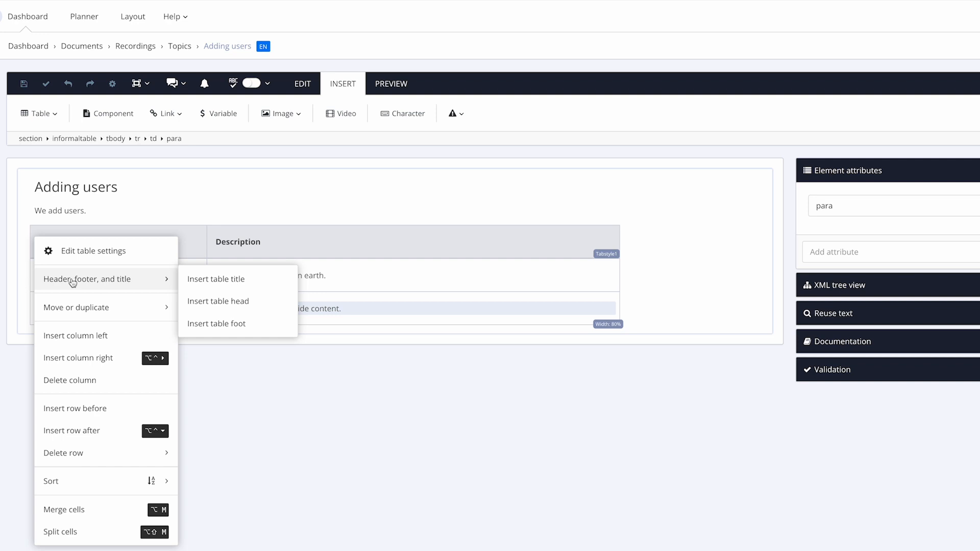
{"action": "mouse_move", "coordinate": [75, 311]}
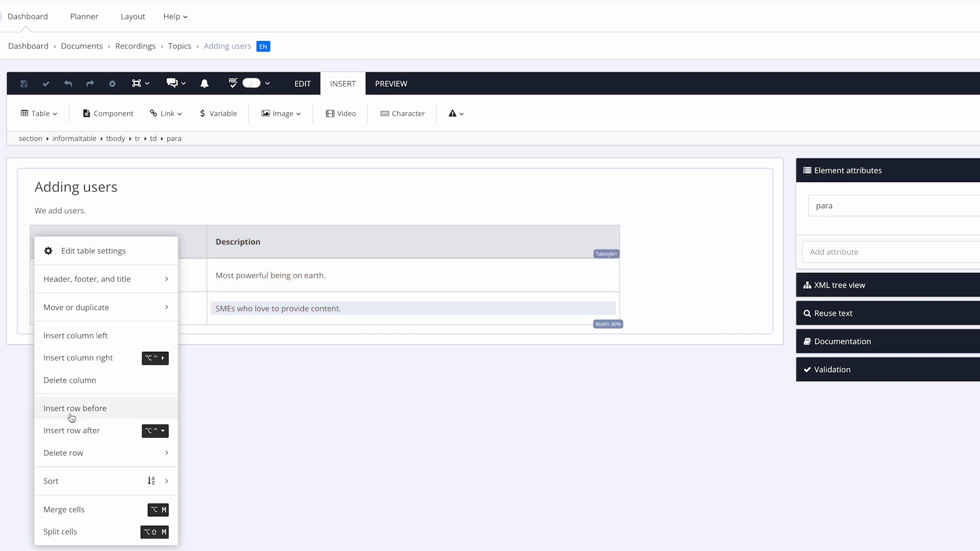
{"action": "mouse_move", "coordinate": [72, 463]}
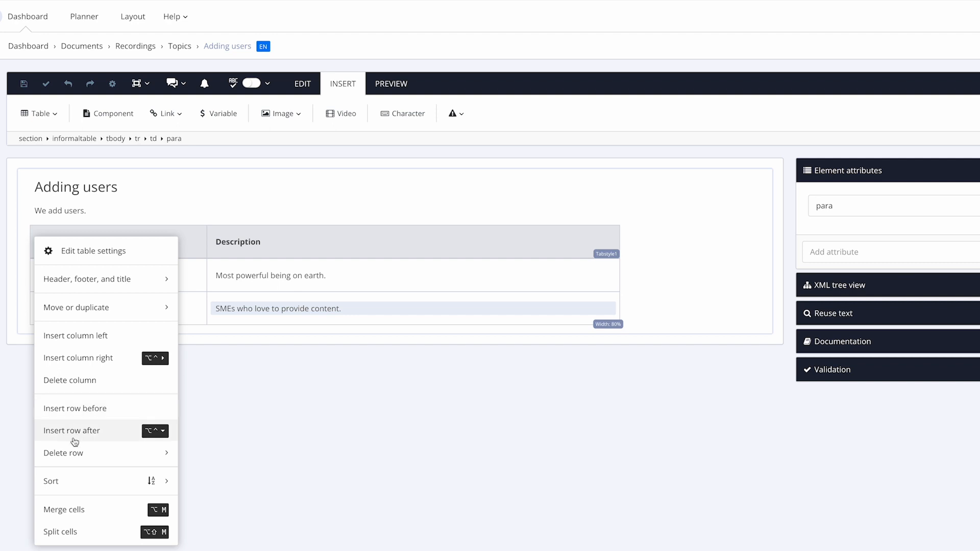
{"action": "mouse_move", "coordinate": [78, 485]}
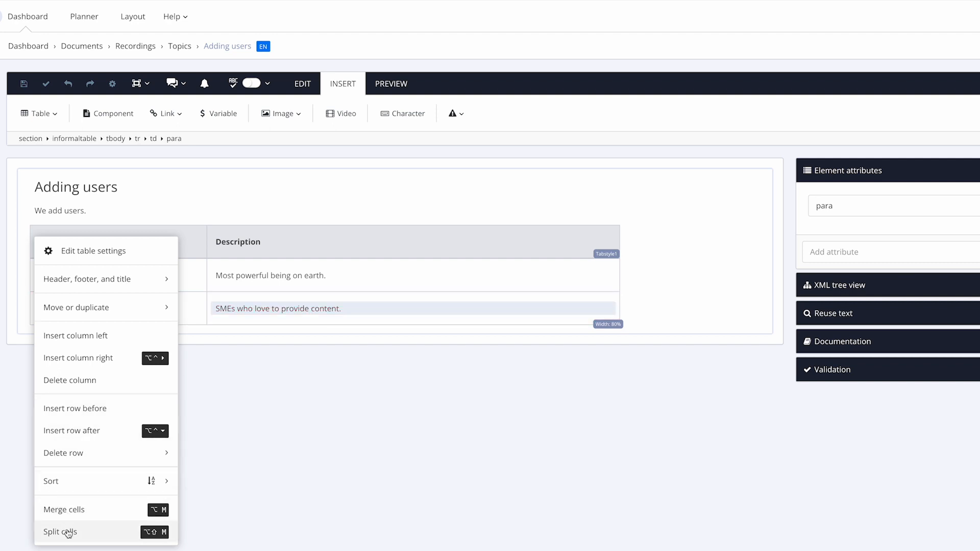
{"action": "left_click", "coordinate": [271, 479]}
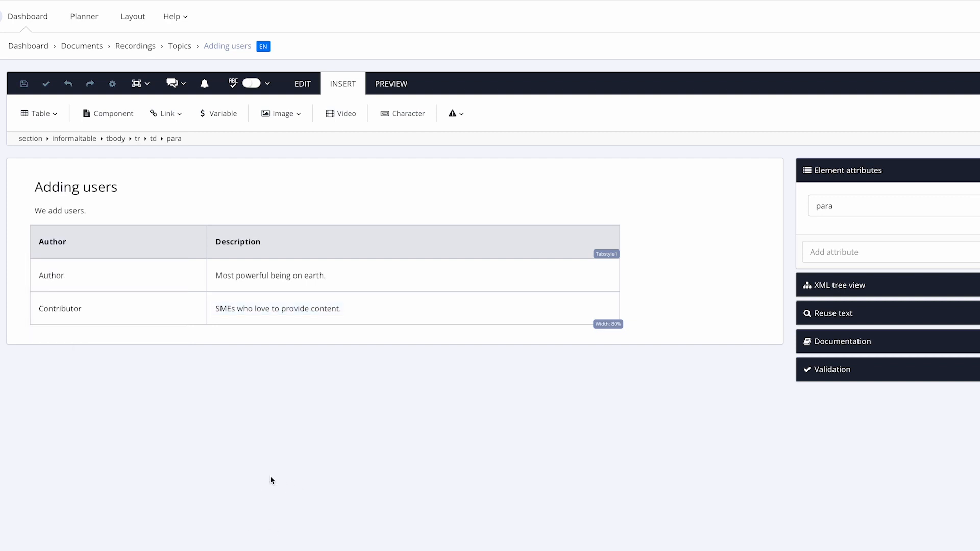
{"action": "left_click", "coordinate": [51, 276]}
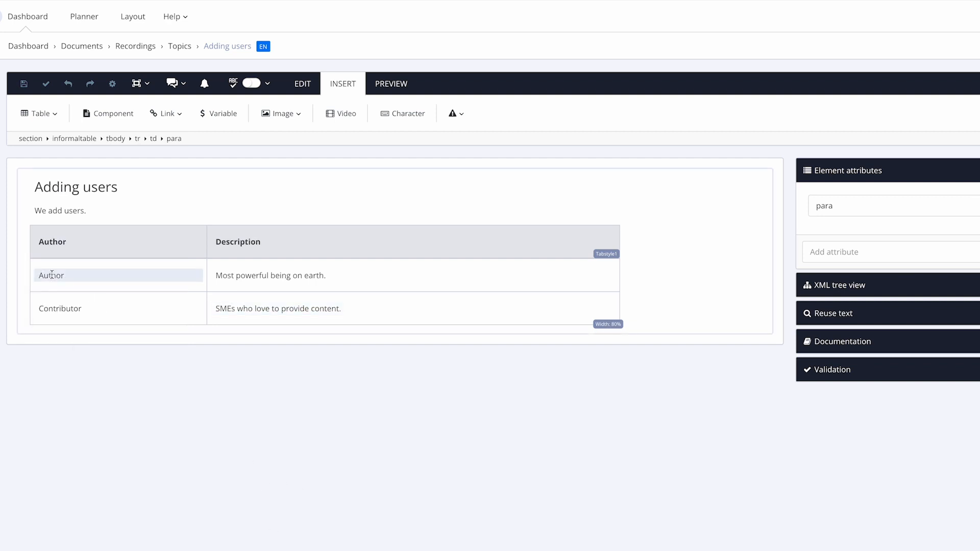
- Merge the Author and Contributor body cells in the first column, and split the merged cell again
{"action": "left_click_drag", "start_coordinate": [52, 276], "coordinate": [64, 311]}
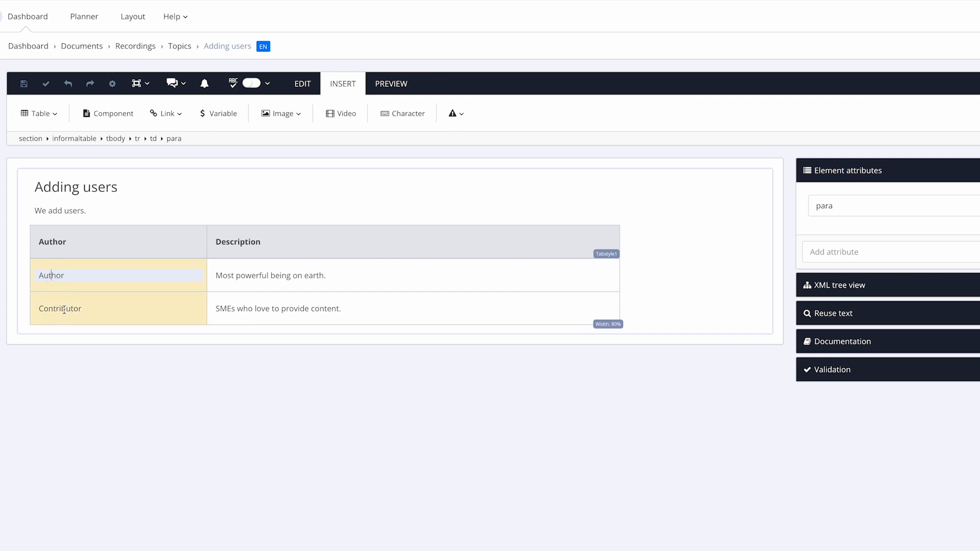
{"action": "right_click", "coordinate": [52, 276]}
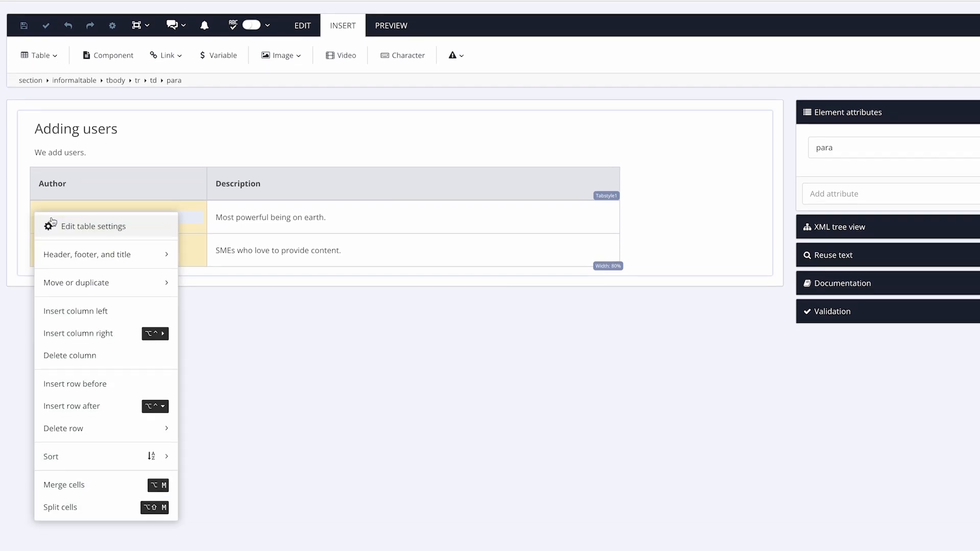
{"action": "left_click", "coordinate": [64, 485]}
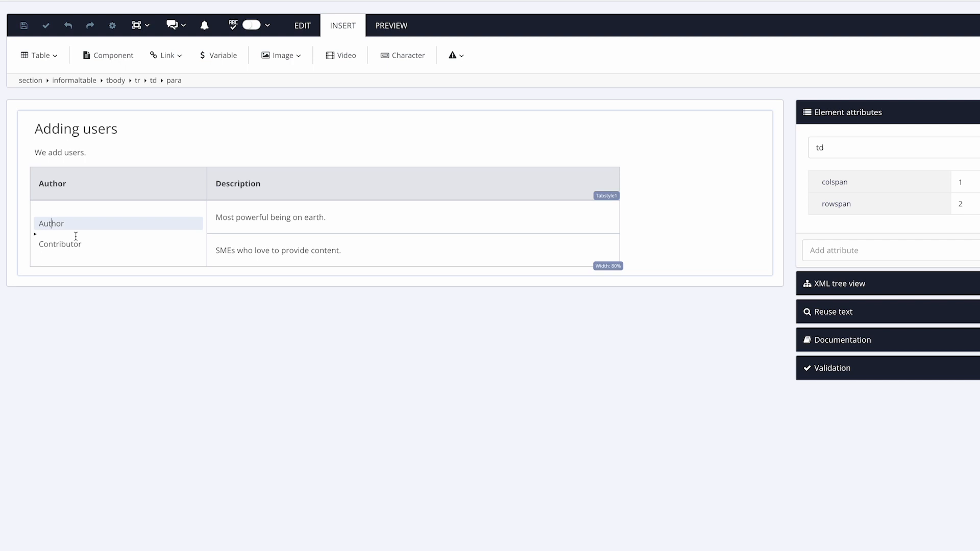
{"action": "right_click", "coordinate": [53, 223]}
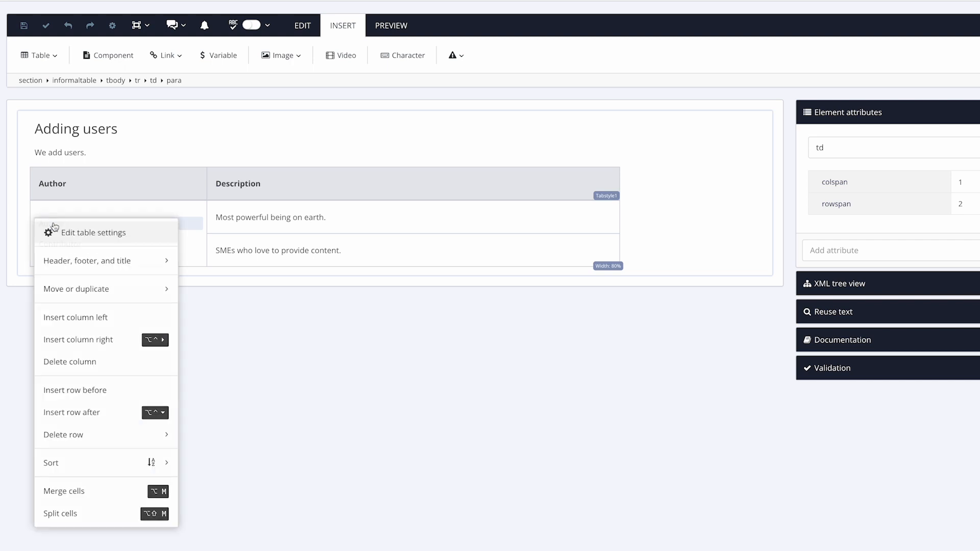
{"action": "left_click", "coordinate": [70, 514]}
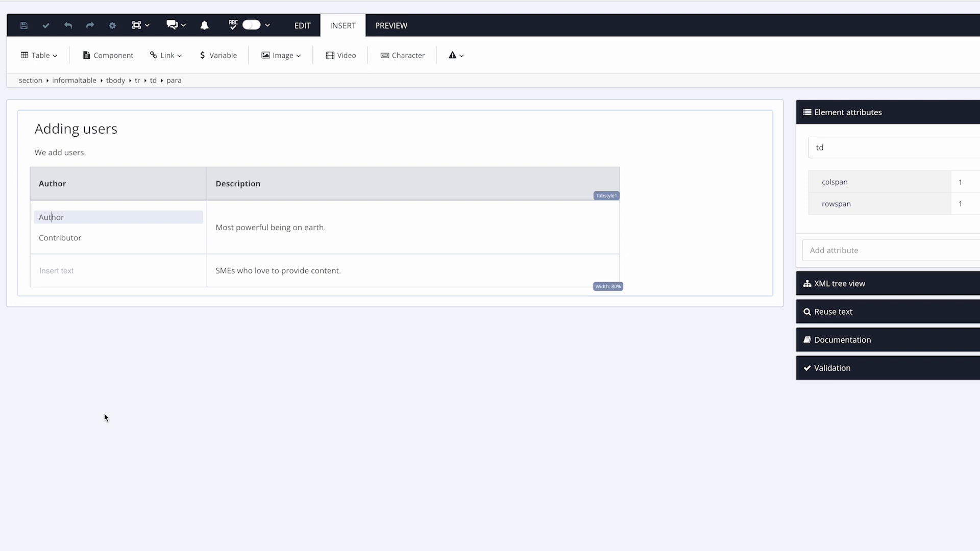
{"action": "double_click", "coordinate": [61, 239]}
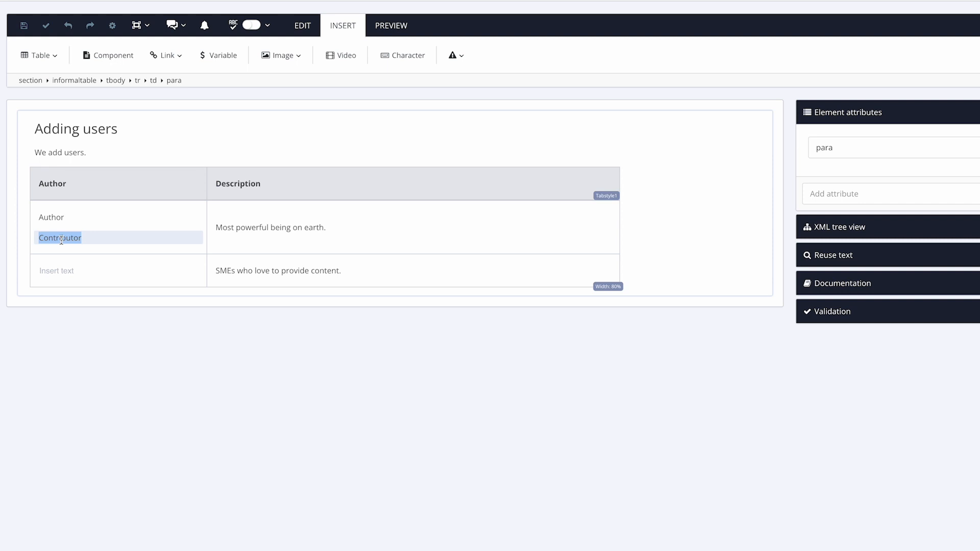
{"action": "left_click", "coordinate": [64, 273]}
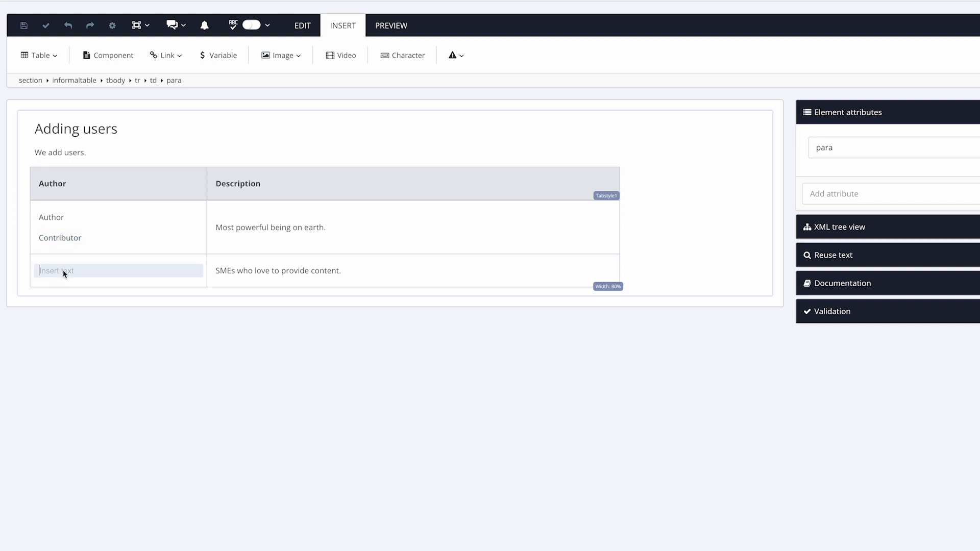
{"action": "key", "text": "ctrl+v"}
{"action": "left_click", "coordinate": [62, 238]}
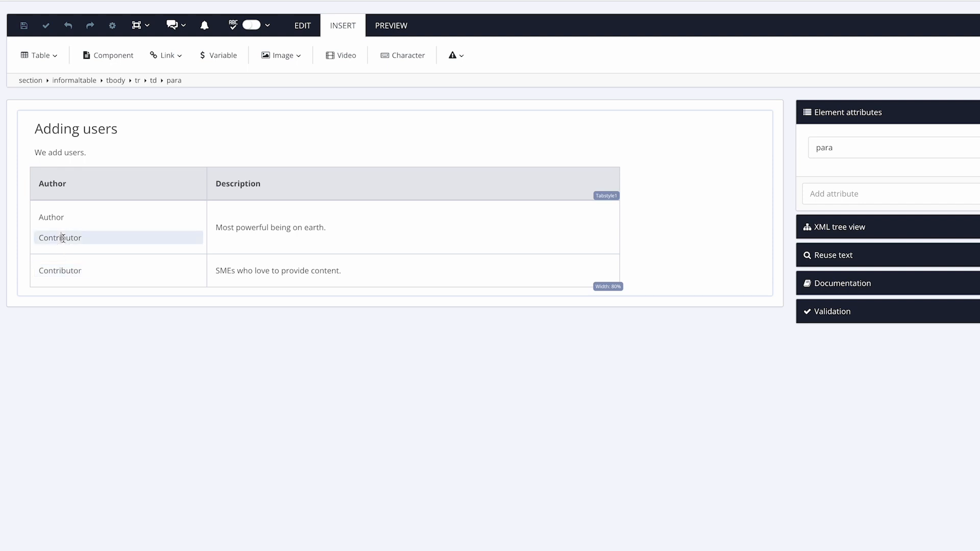
{"action": "left_click", "coordinate": [174, 80]}
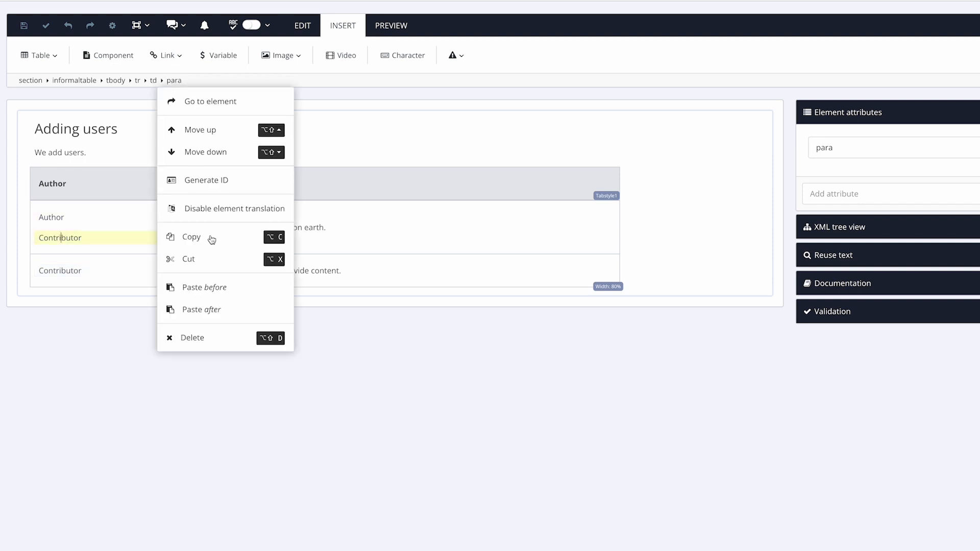
{"action": "double_click", "coordinate": [62, 269]}
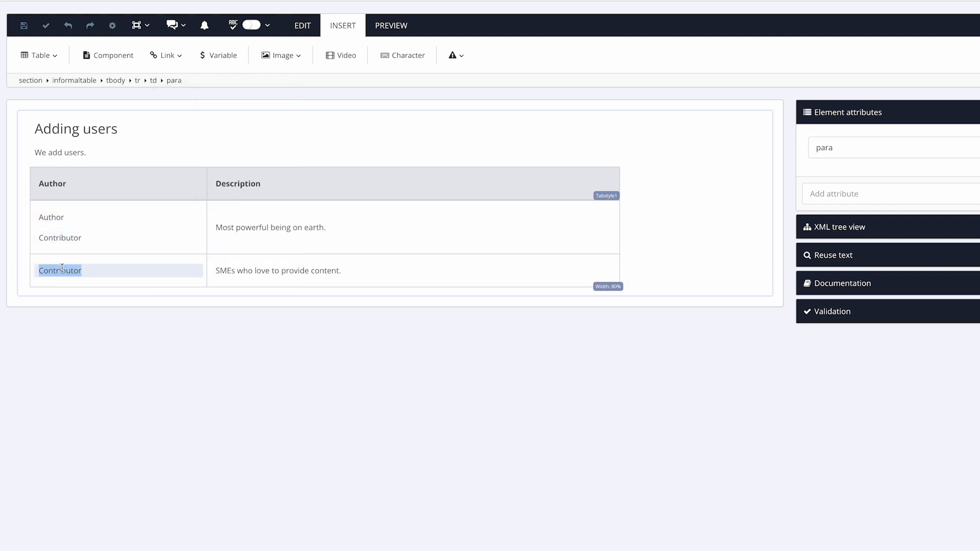
{"action": "key", "text": "BackSpace"}
- Cut the Contributor paragraph element out of the first body row's Author cell
{"action": "left_click", "coordinate": [59, 241]}
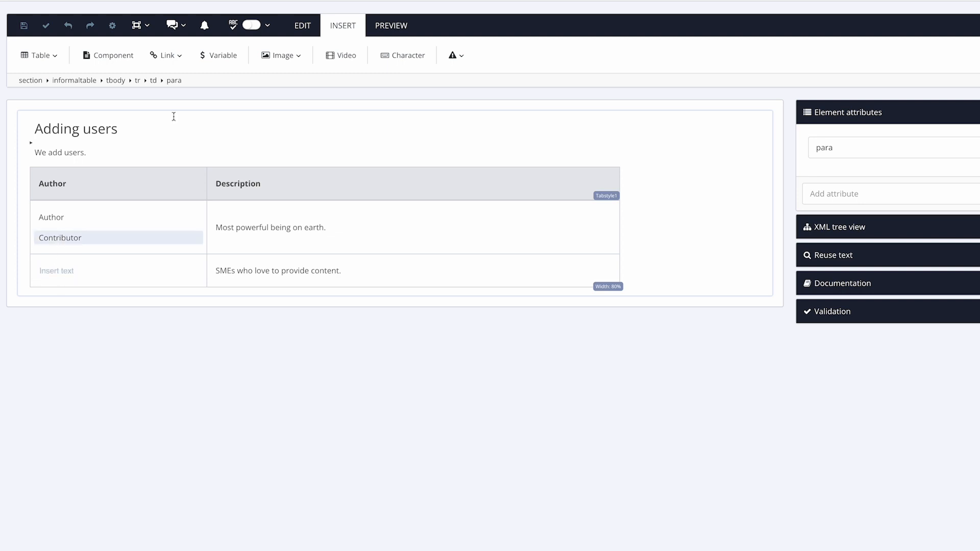
{"action": "left_click", "coordinate": [175, 82]}
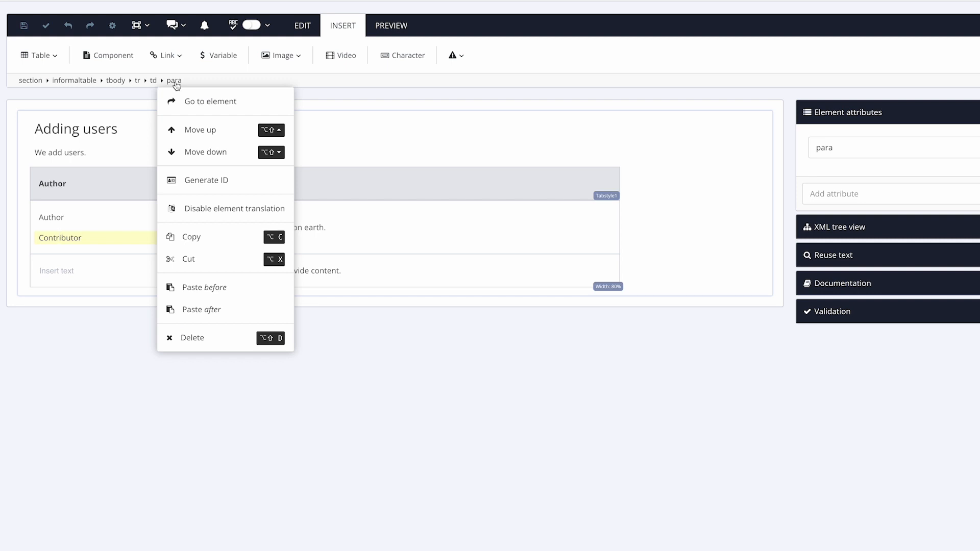
{"action": "left_click", "coordinate": [187, 259]}
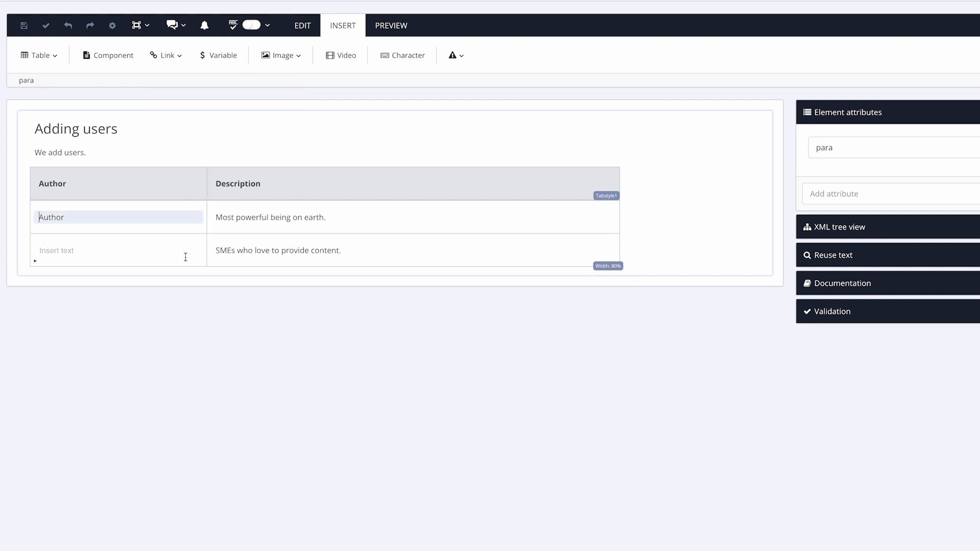
- Replace the empty paragraph in the second body row's first cell with the cut Contributor paragraph
{"action": "left_click", "coordinate": [65, 254]}
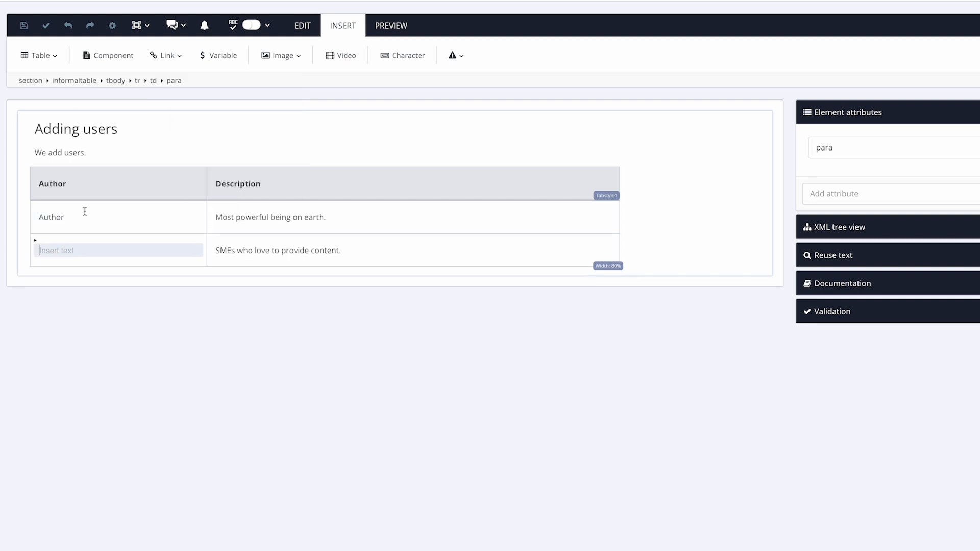
{"action": "left_click", "coordinate": [177, 81]}
{"action": "left_click", "coordinate": [193, 339]}
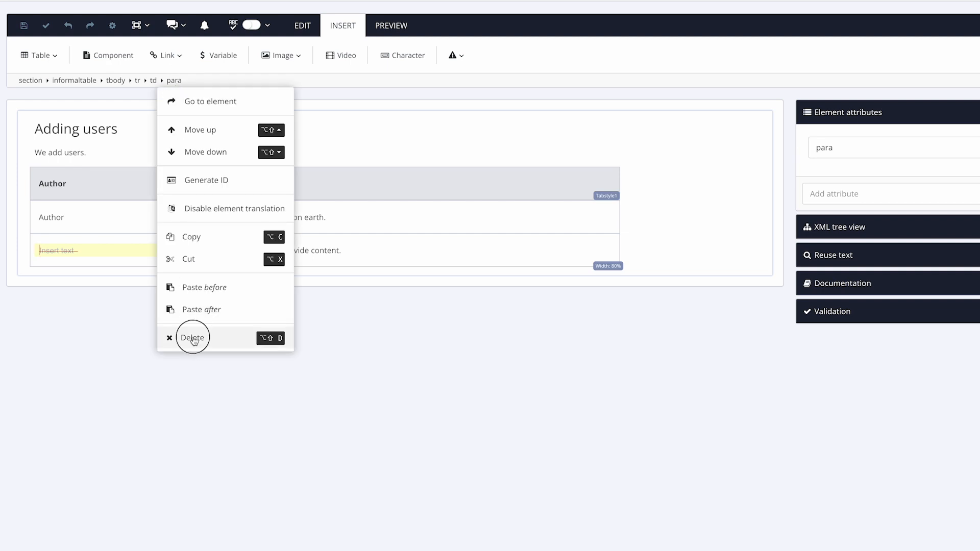
{"action": "left_click", "coordinate": [156, 86]}
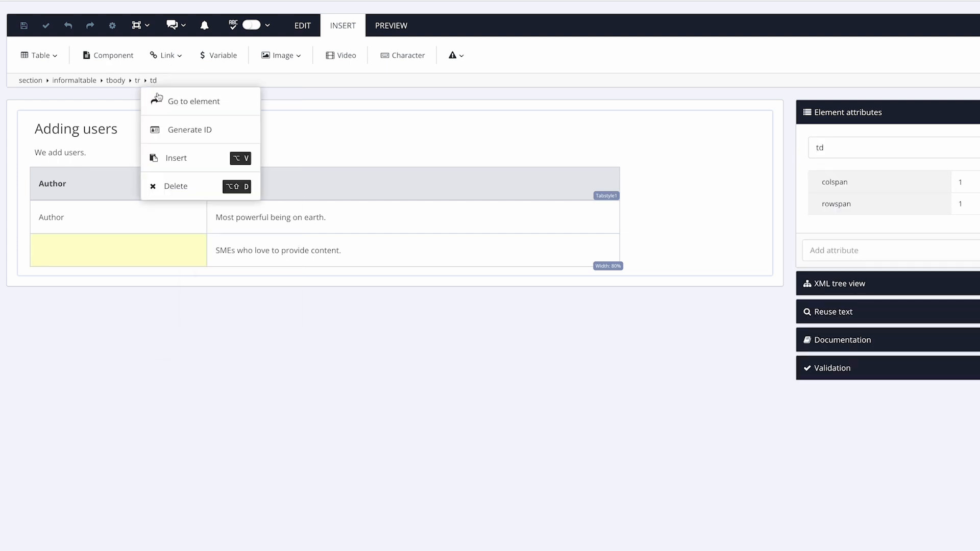
{"action": "left_click", "coordinate": [171, 156]}
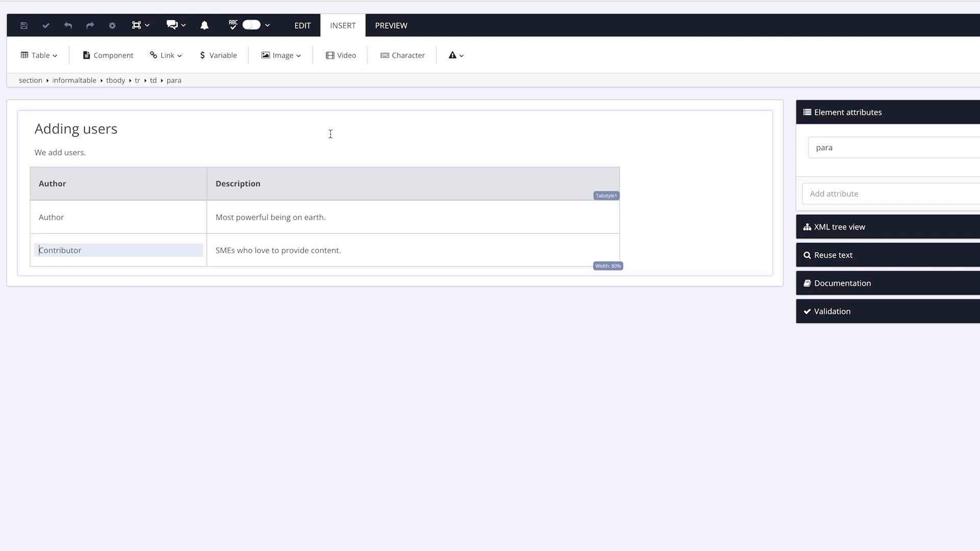
- Add a caption to the user-role table from its header row and remove that caption again
{"action": "left_click", "coordinate": [307, 26]}
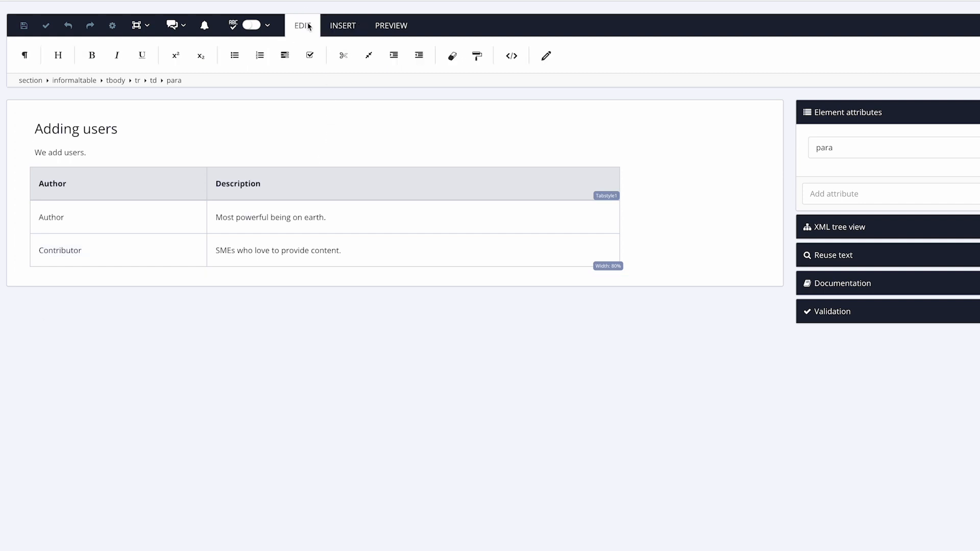
{"action": "left_click", "coordinate": [54, 184]}
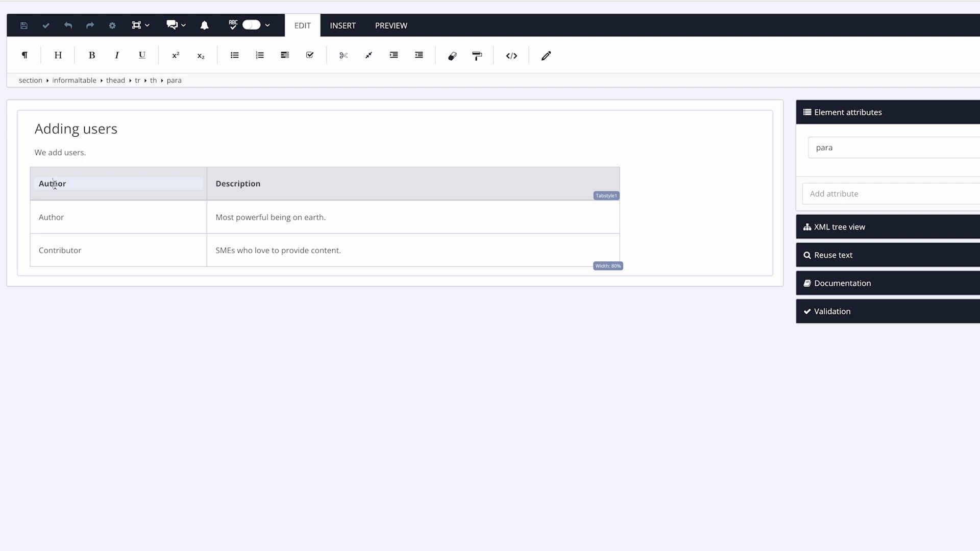
{"action": "left_click", "coordinate": [58, 56]}
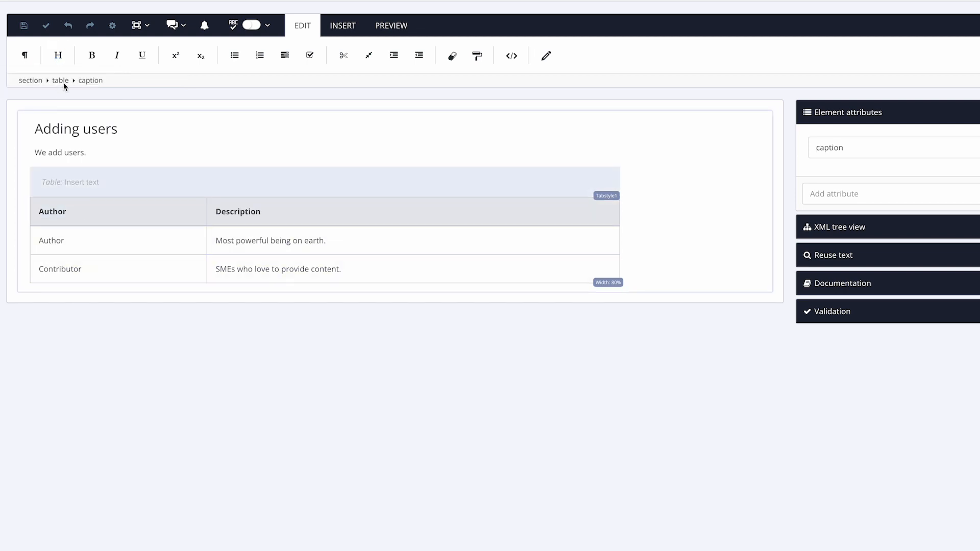
{"action": "left_click", "coordinate": [59, 57]}
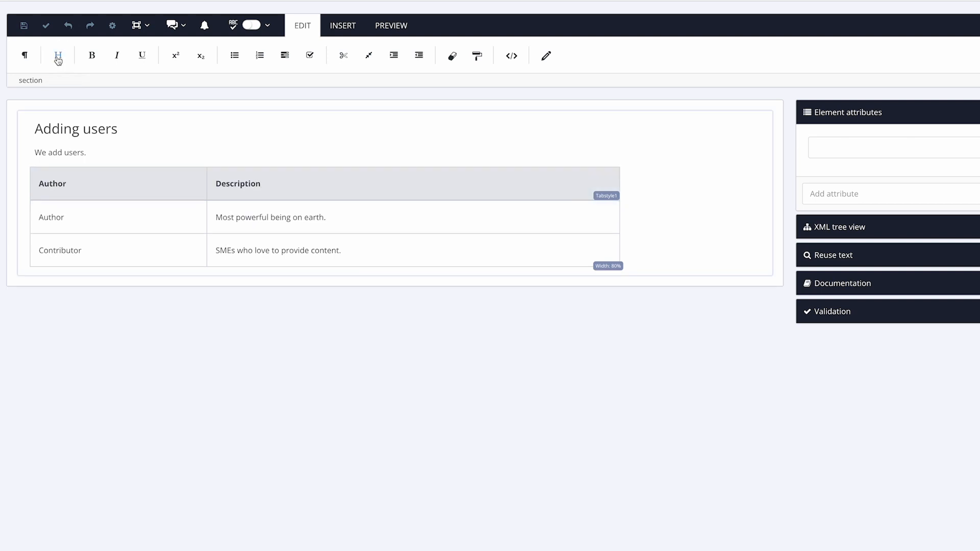